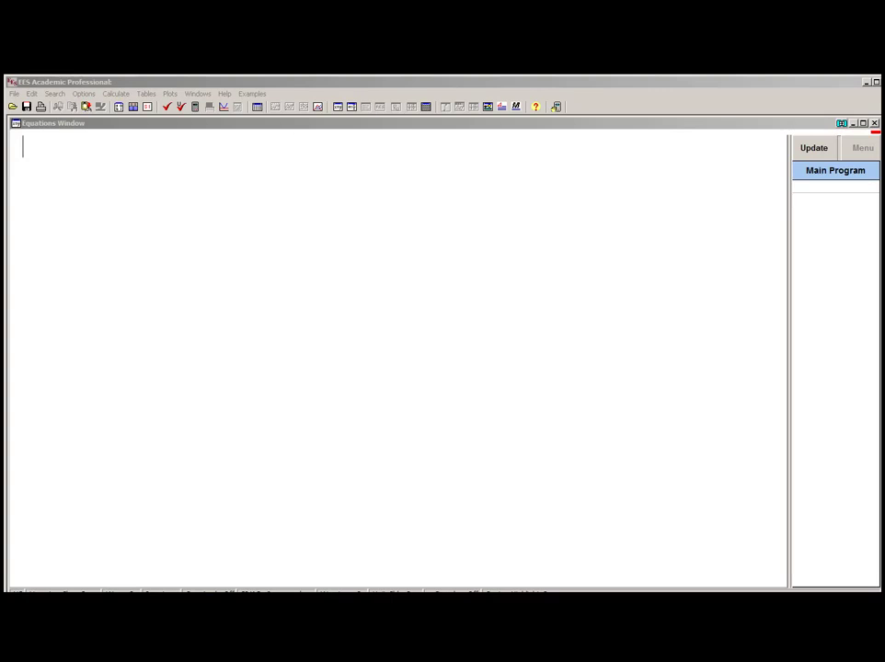
- Type the equation L = 10 into the empty Equations Window
left_click(67, 142)
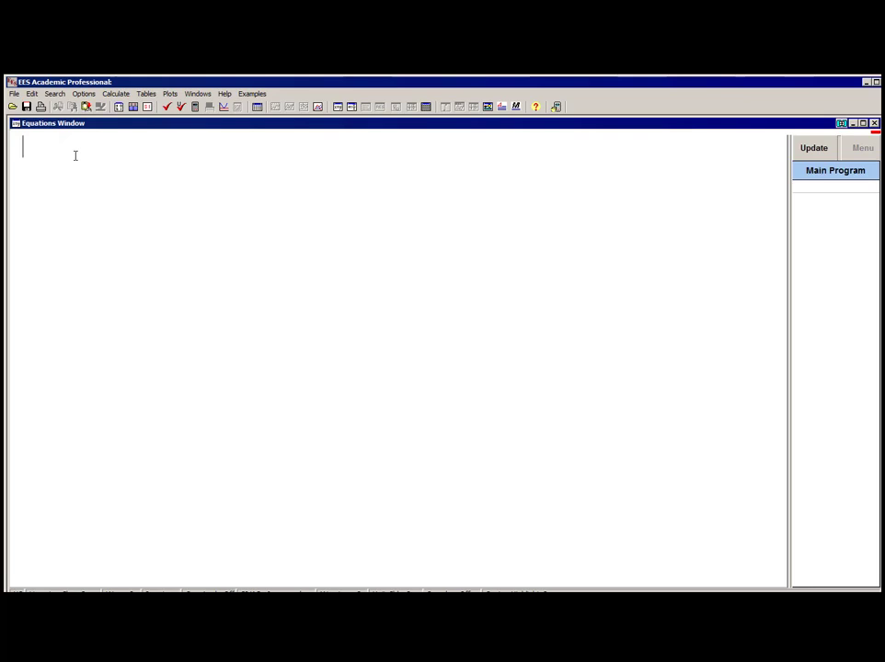
type("L = 10")
type("[m]")
key("BackSpace")
key("BackSpace")
key("BackSpace")
- Append the metre unit [m] to L = 10 by pasting it from the Units List
right_click(90, 144)
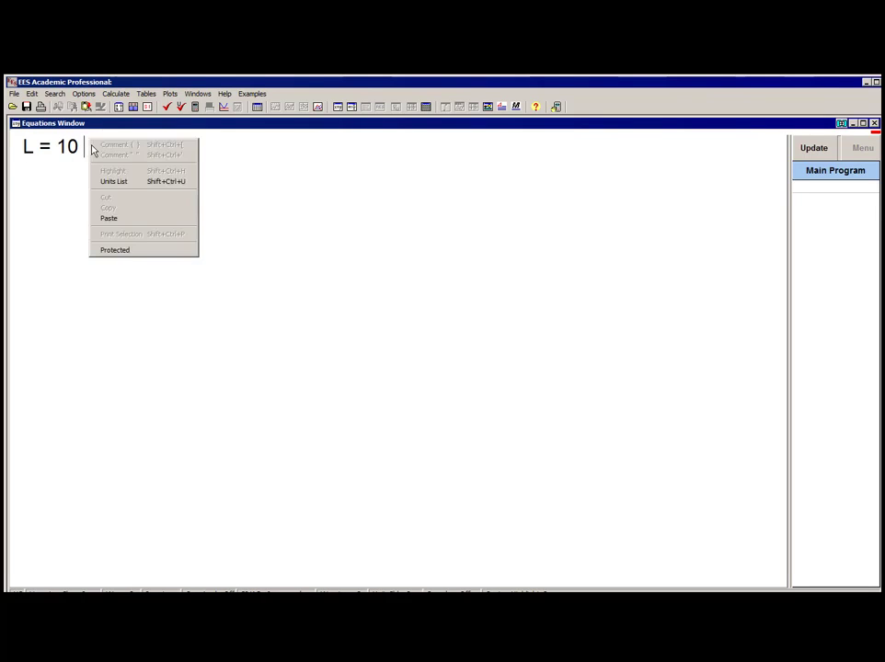
left_click(161, 187)
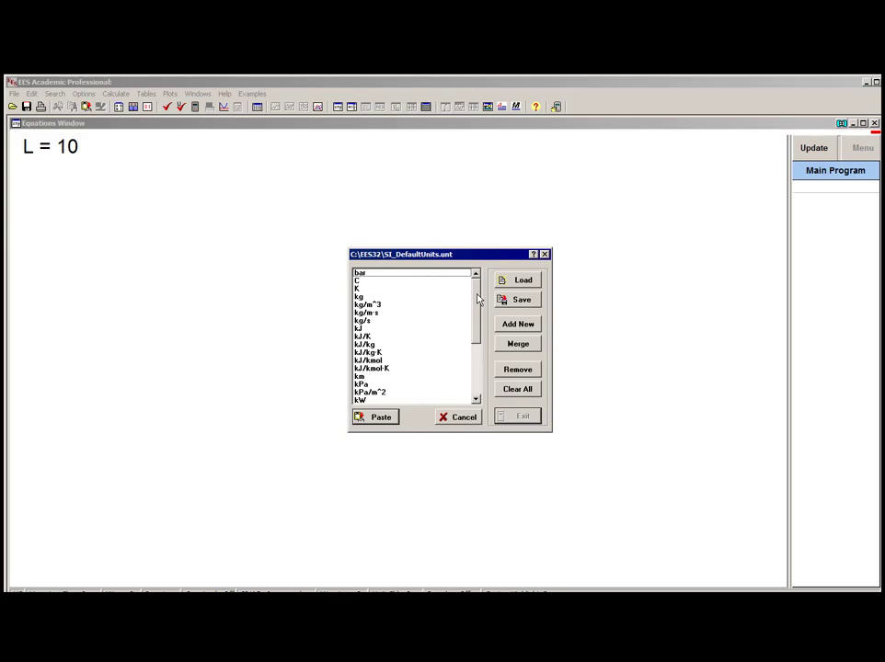
left_click_drag(476, 299, 477, 341)
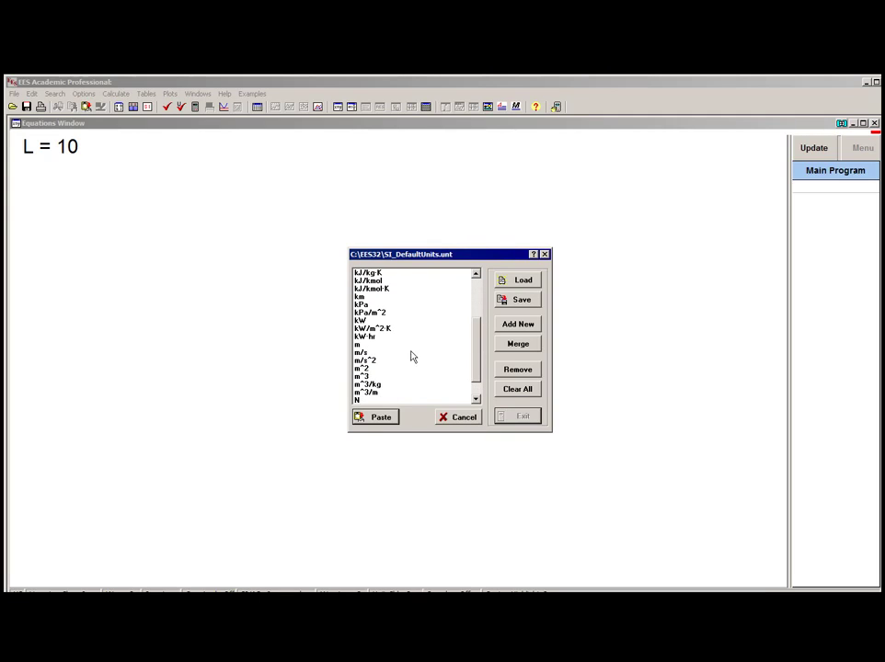
left_click(364, 346)
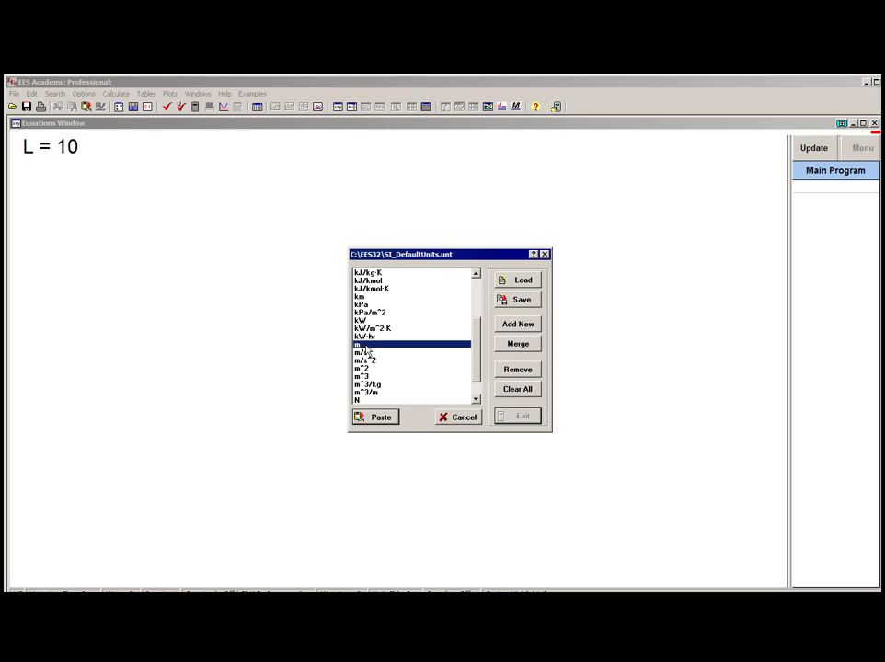
left_click(381, 419)
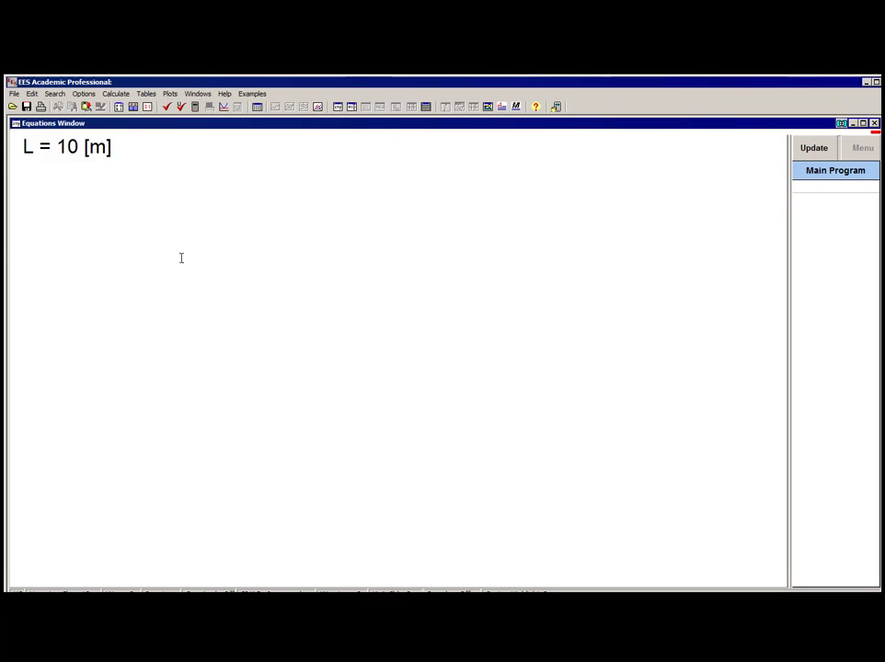
- Close the Units List without choosing a unit and delete [m], leaving L = 10
right_click(134, 150)
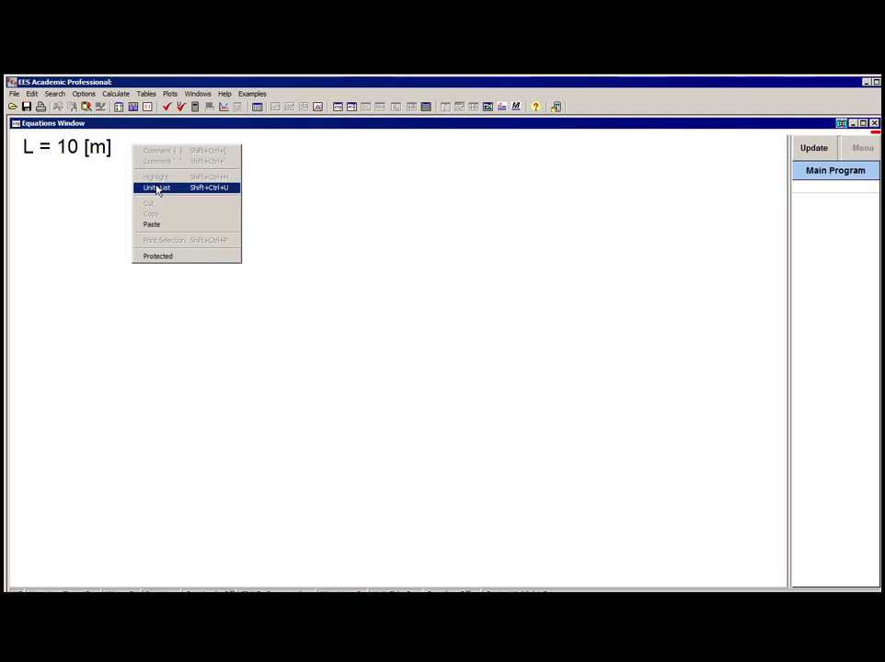
left_click(156, 187)
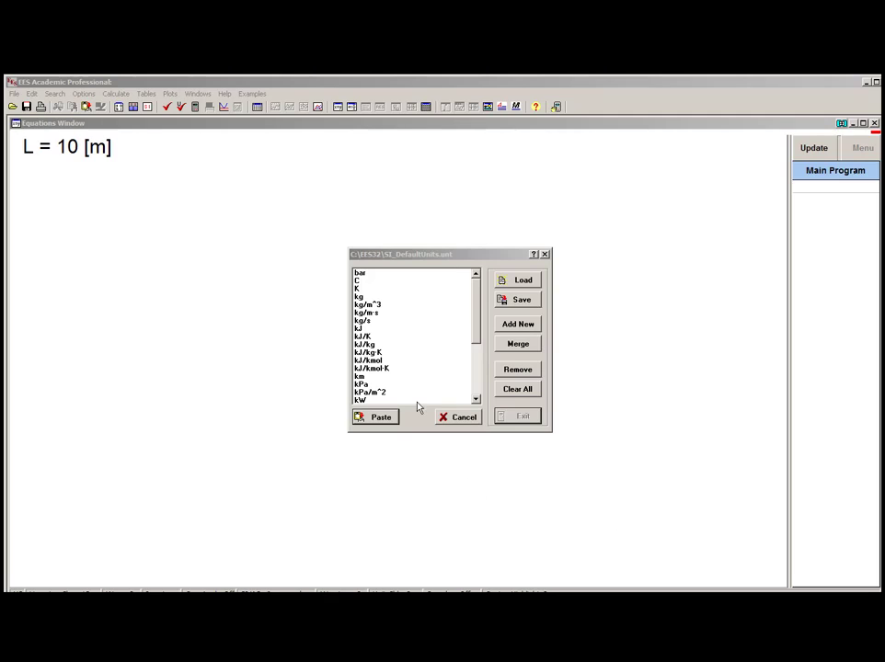
mouse_move(475, 308)
left_mouse_down()
mouse_move(476, 368)
mouse_move(478, 313)
left_mouse_up()
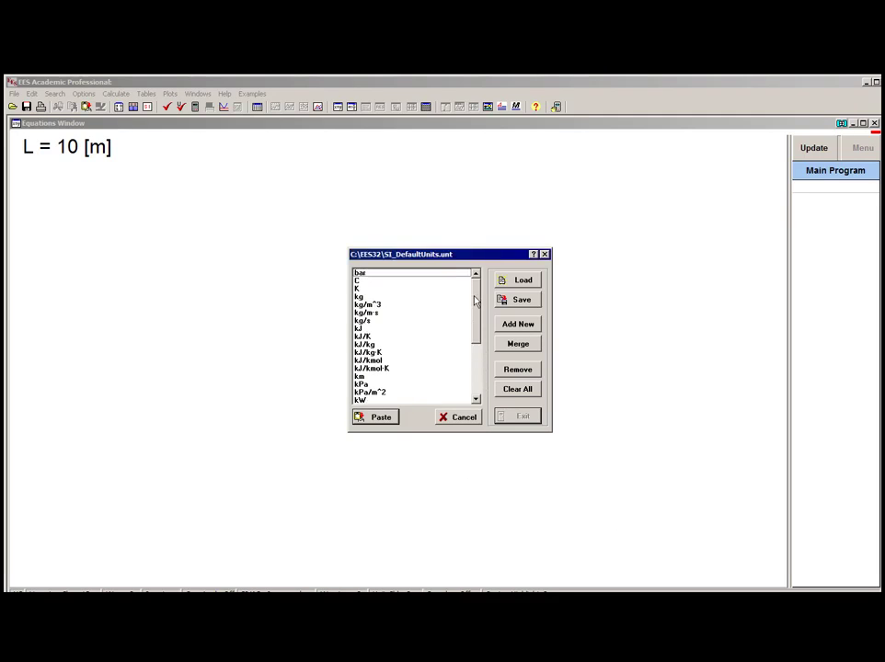
key("Escape")
key("BackSpace")
key("BackSpace")
key("BackSpace")
key("BackSpace")
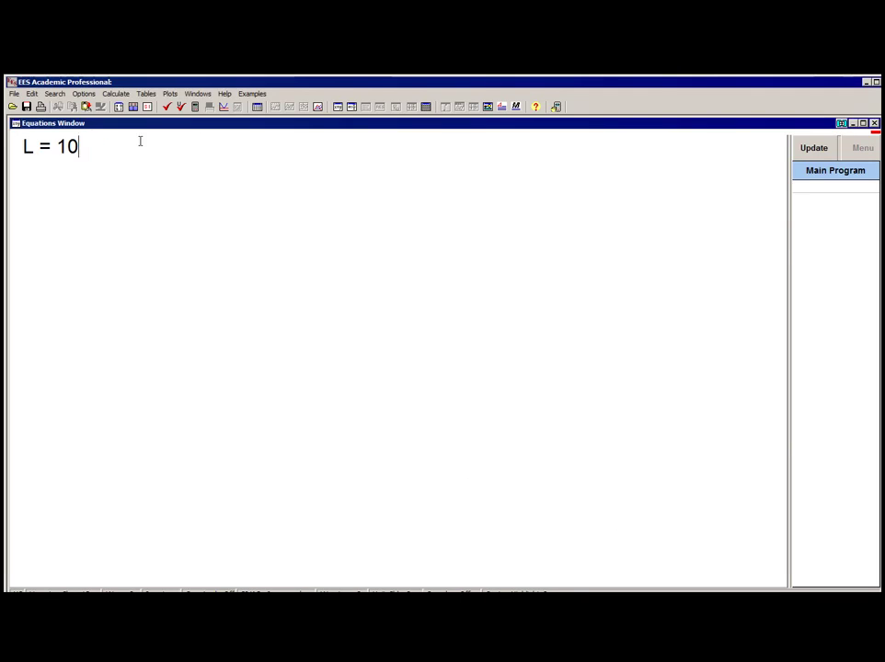
- Solve L = 10 and inspect L's format and units, leaving the unit blank
key("F2")
double_click(89, 238)
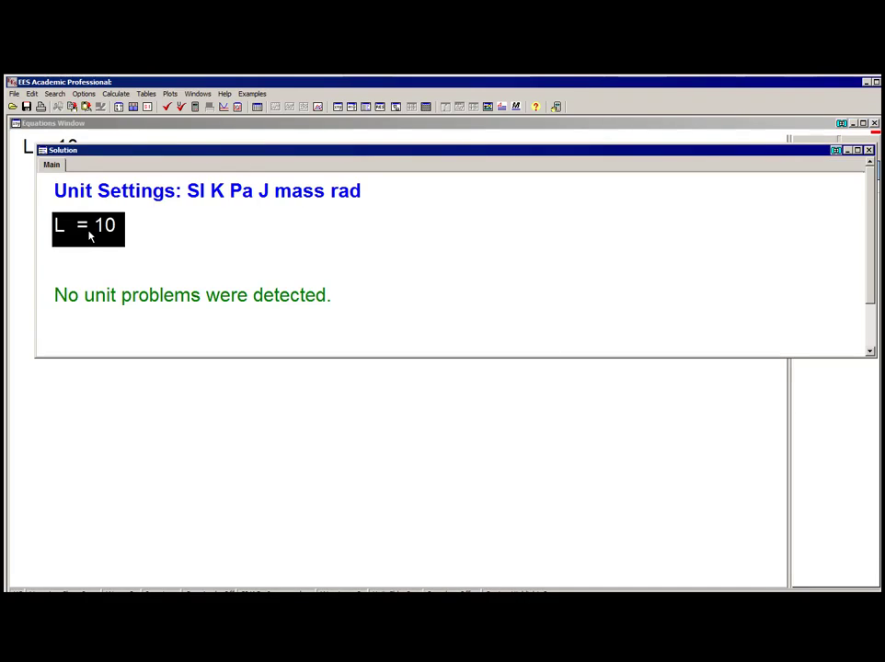
right_click(410, 310)
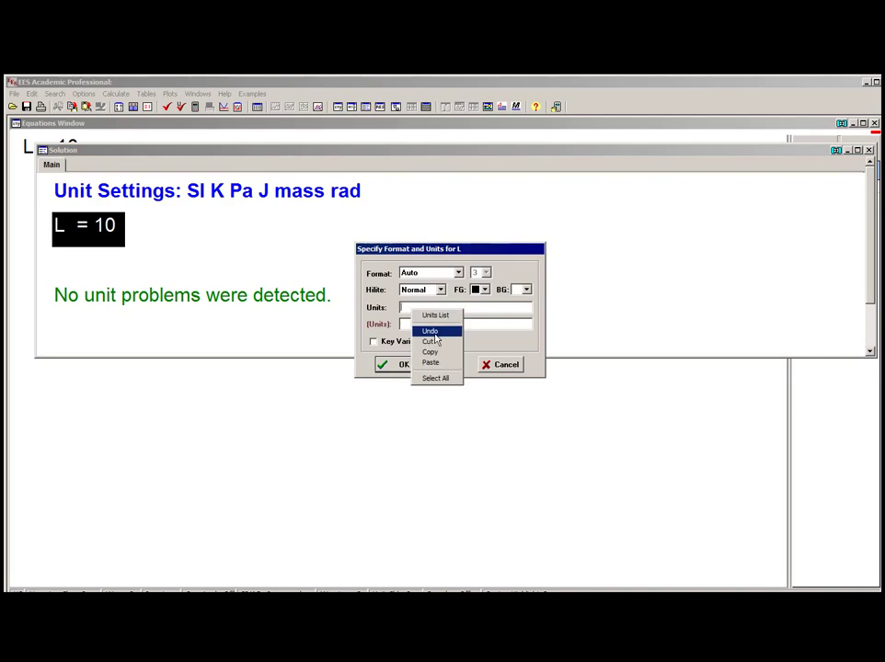
left_click(448, 318)
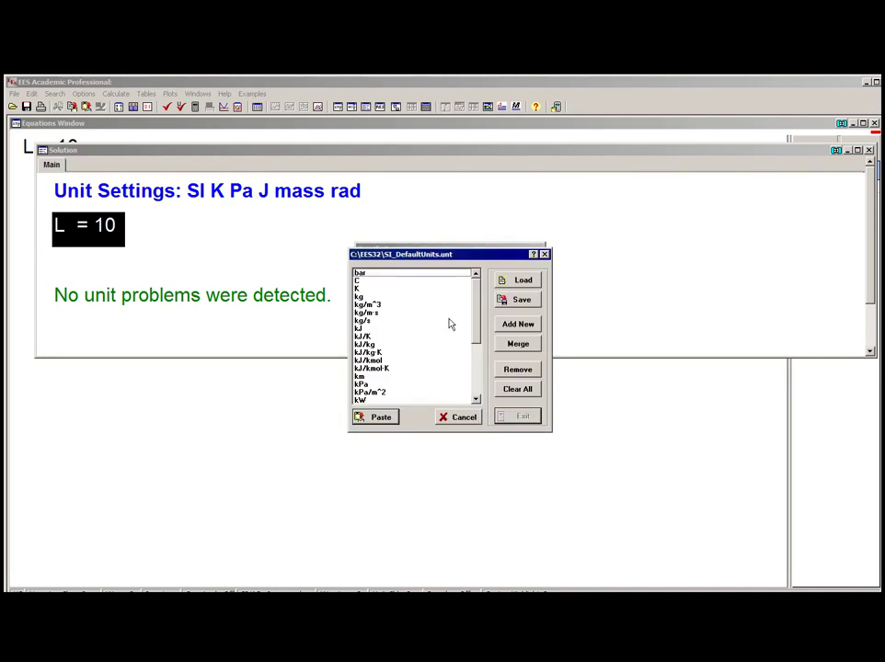
left_click(464, 419)
left_click(413, 372)
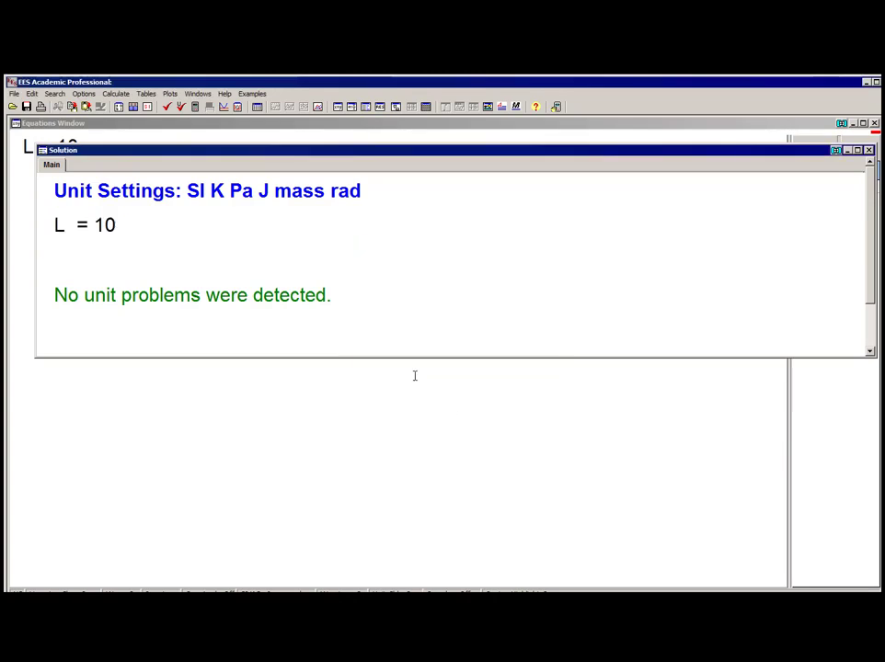
left_click(415, 375)
- Check L's Variable Information units twice, closing without assigning any unit
double_click(837, 190)
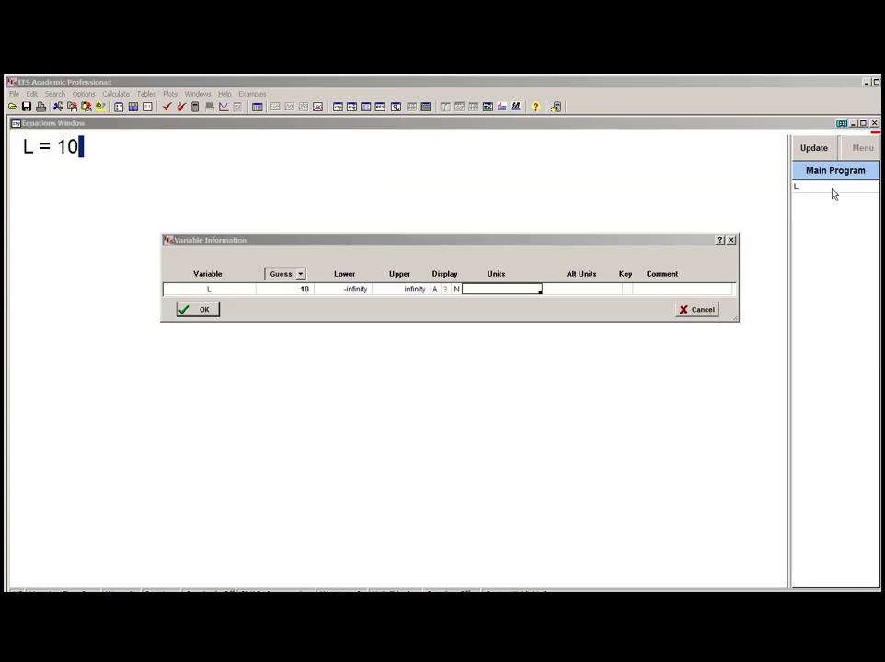
right_click(470, 289)
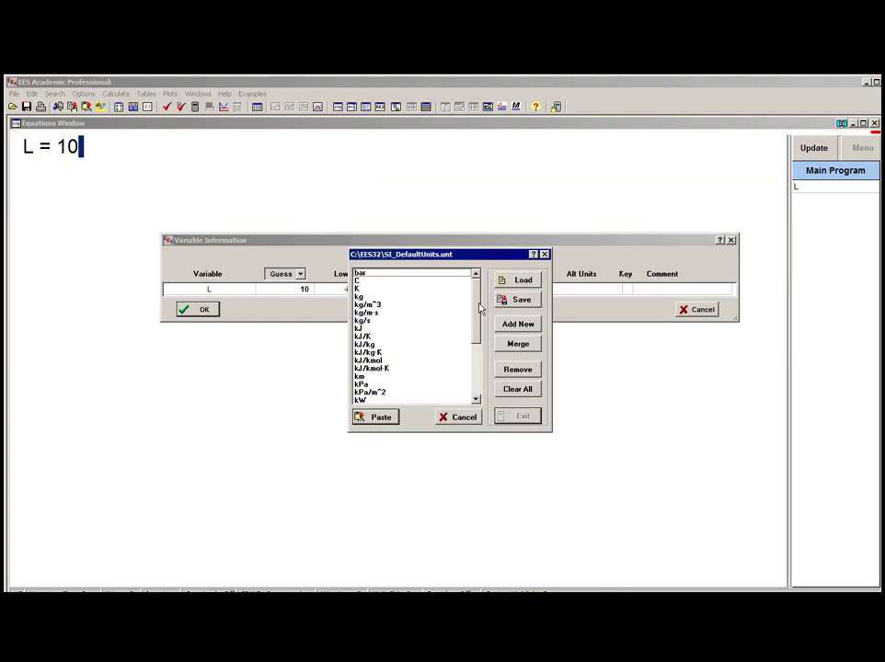
left_click(464, 418)
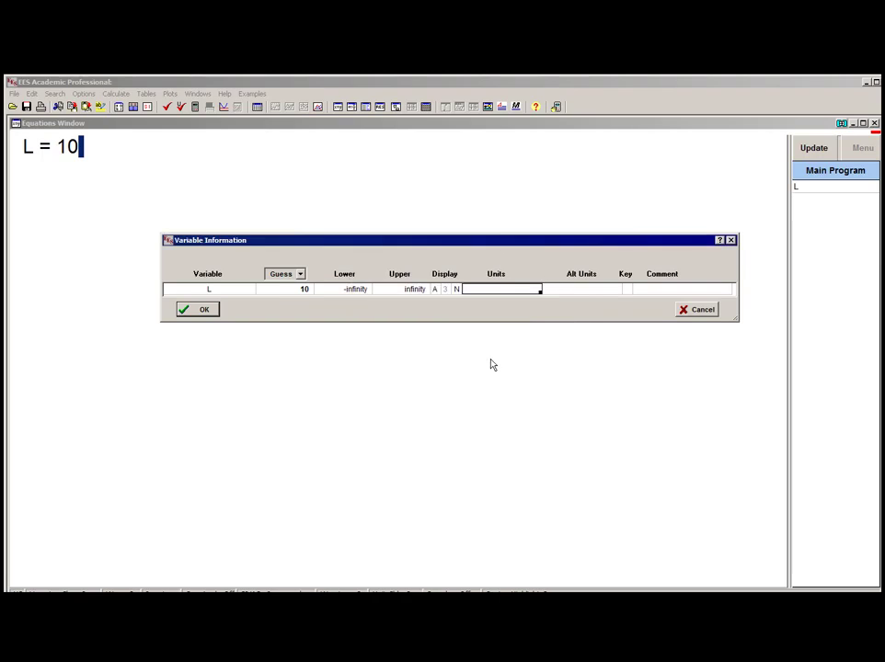
left_click(701, 309)
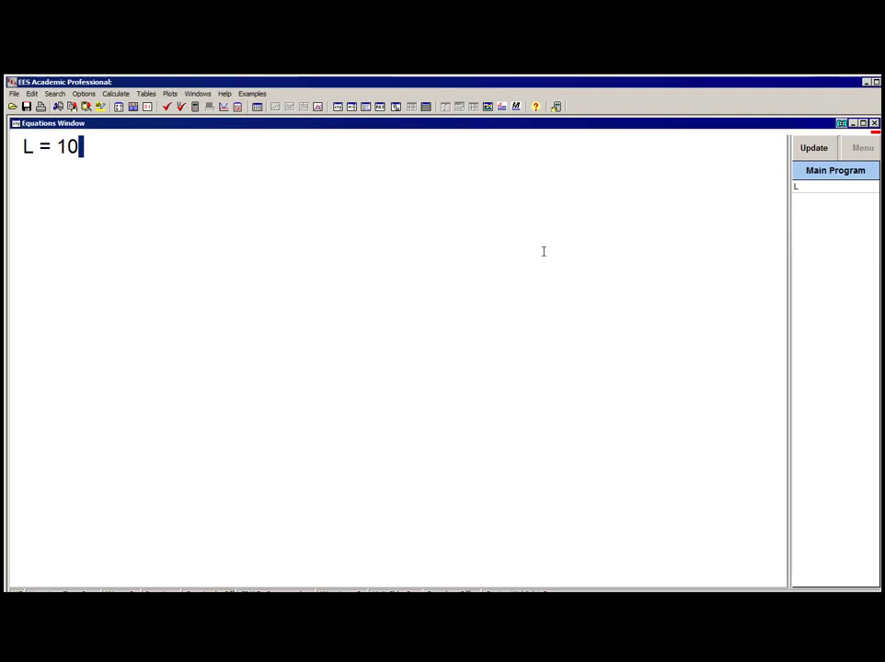
left_click(82, 94)
left_click(97, 105)
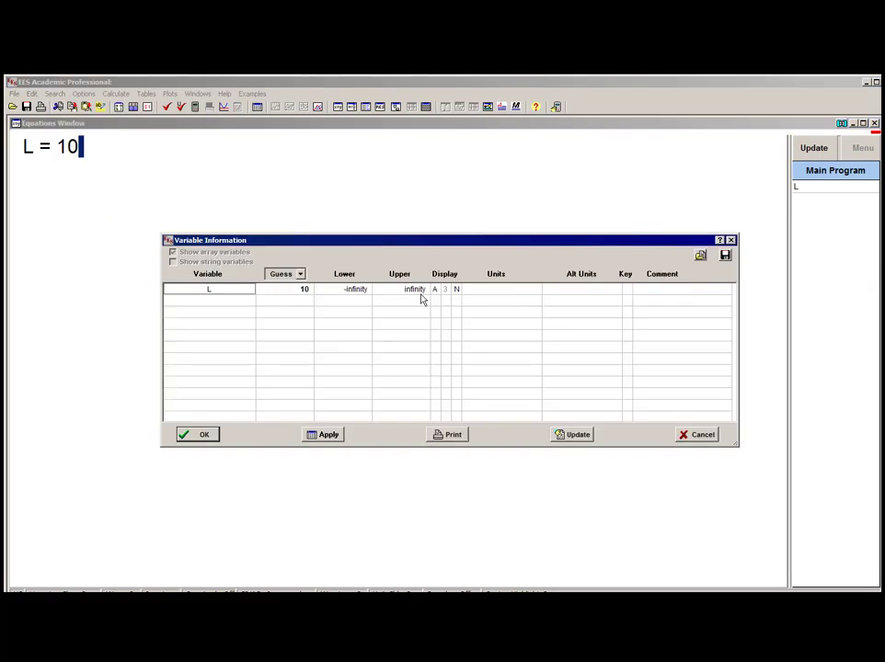
right_click(483, 296)
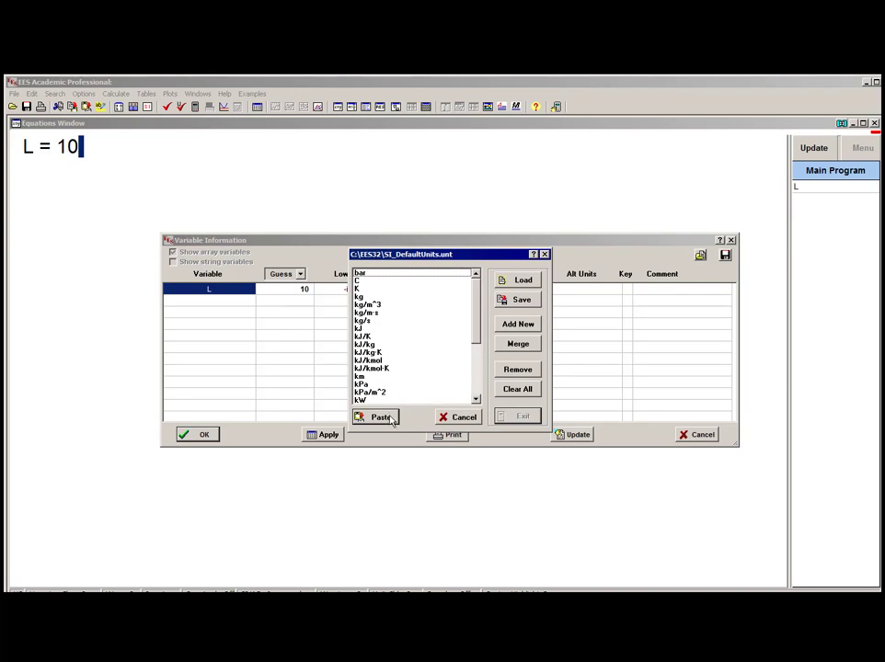
left_click(460, 417)
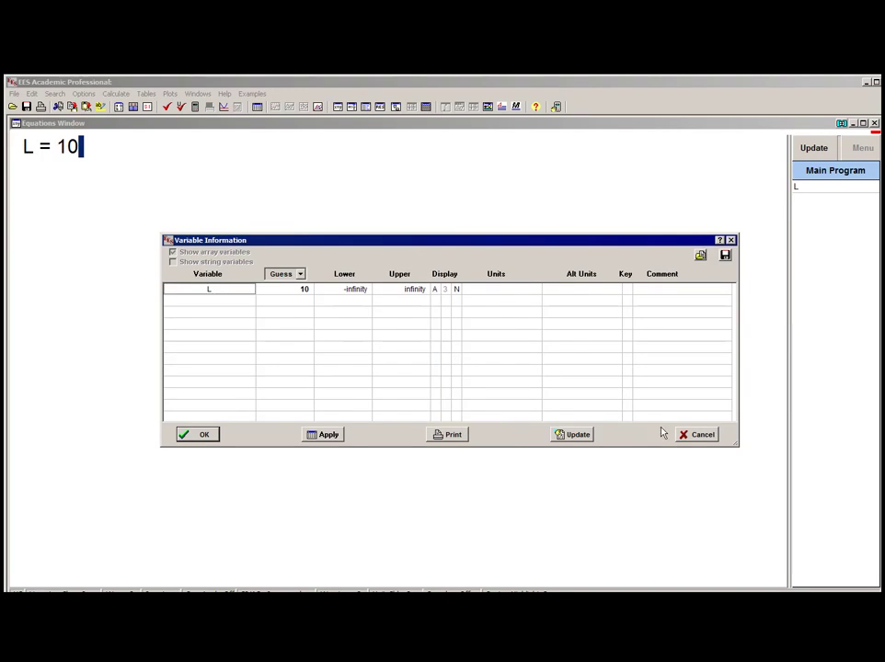
left_click(699, 439)
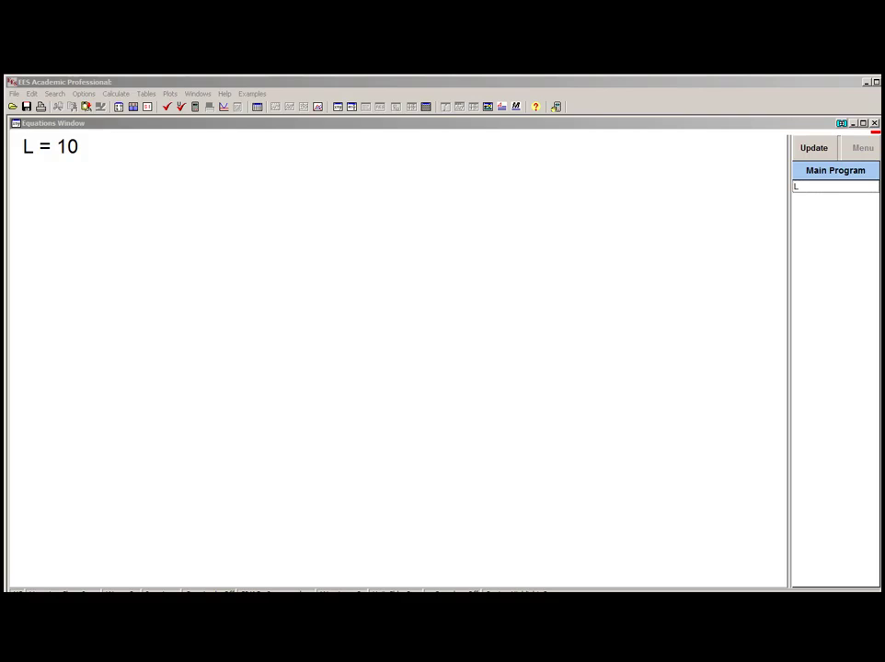
- In the Units List, add a trial 'inch' unit, remove it, then Clear All
right_click(90, 140)
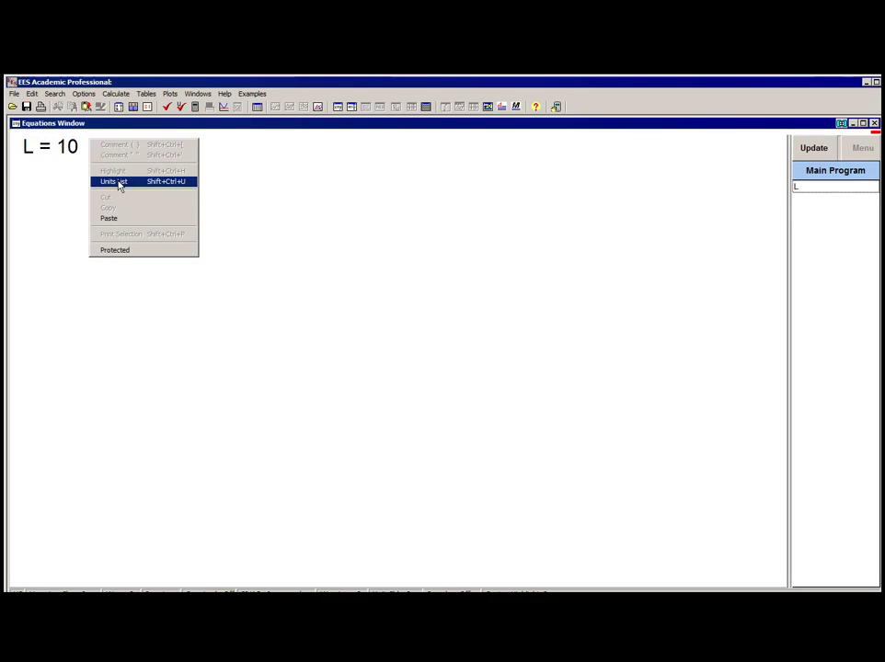
left_click(117, 184)
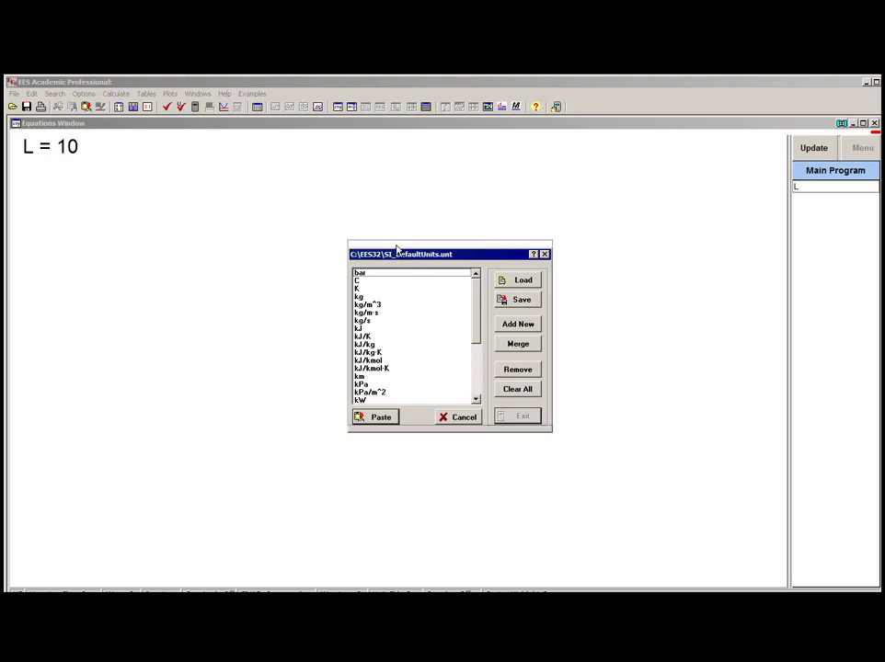
left_click_drag(397, 254, 391, 220)
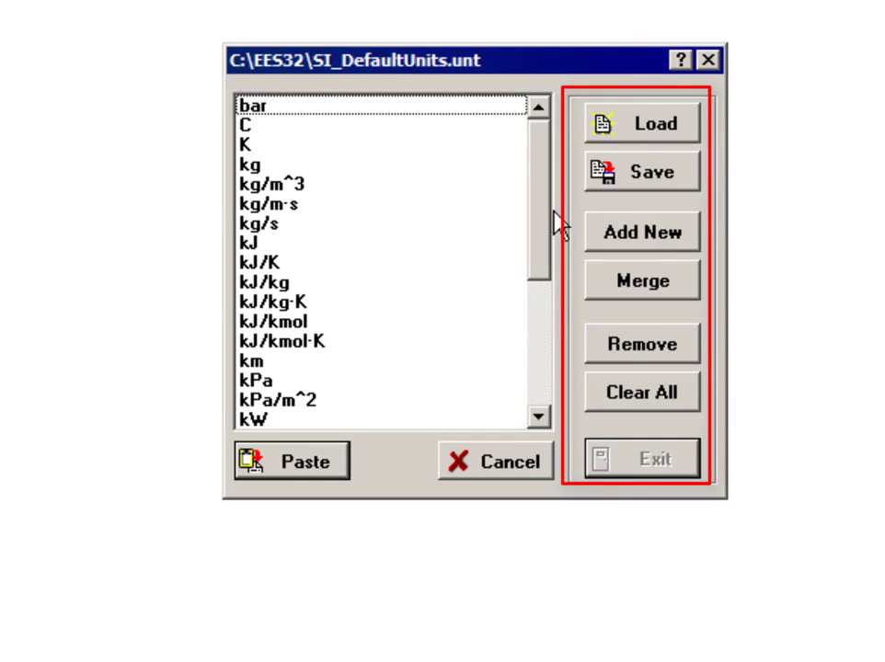
left_click(675, 241)
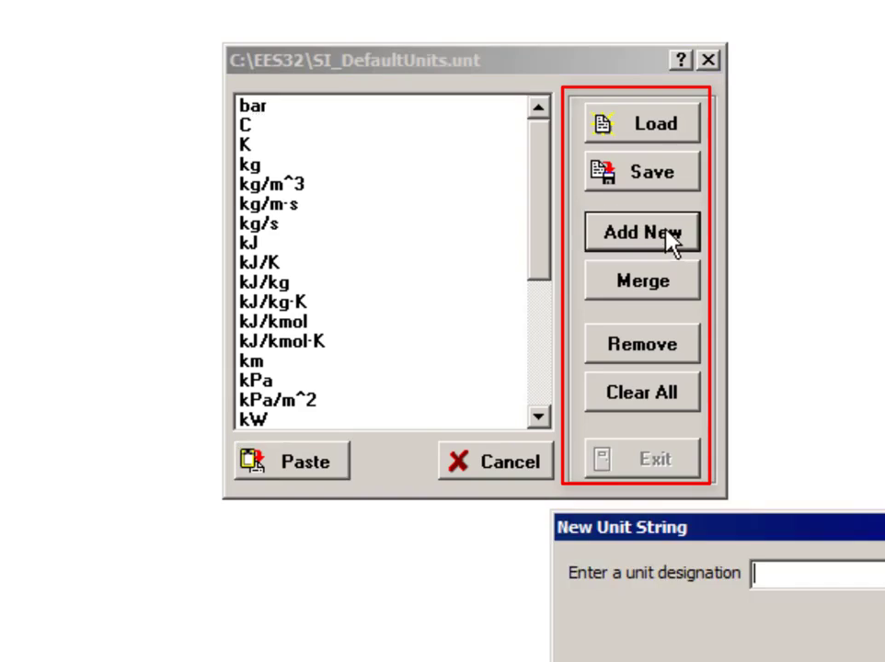
type("inch")
key("Return")
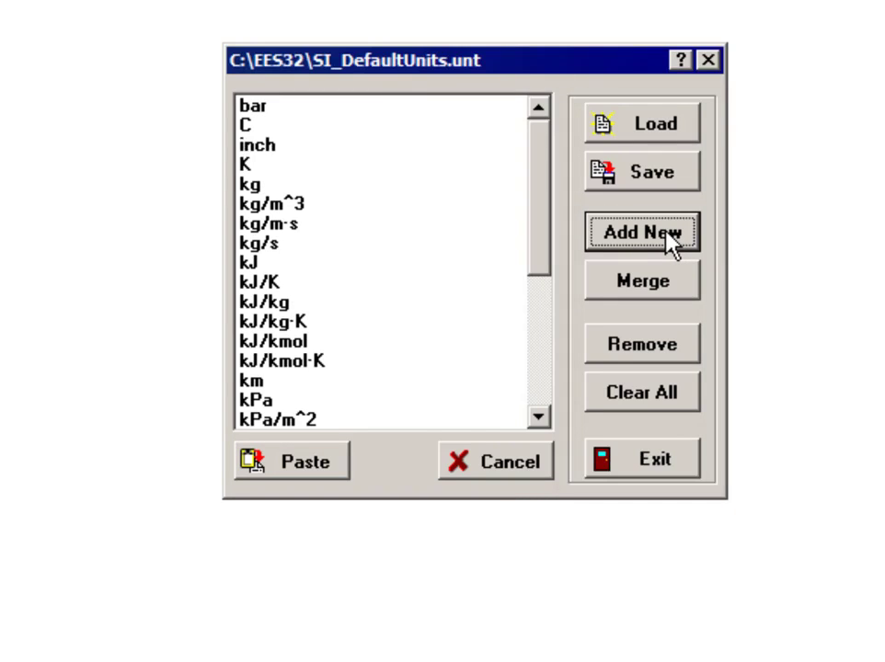
left_click(268, 145)
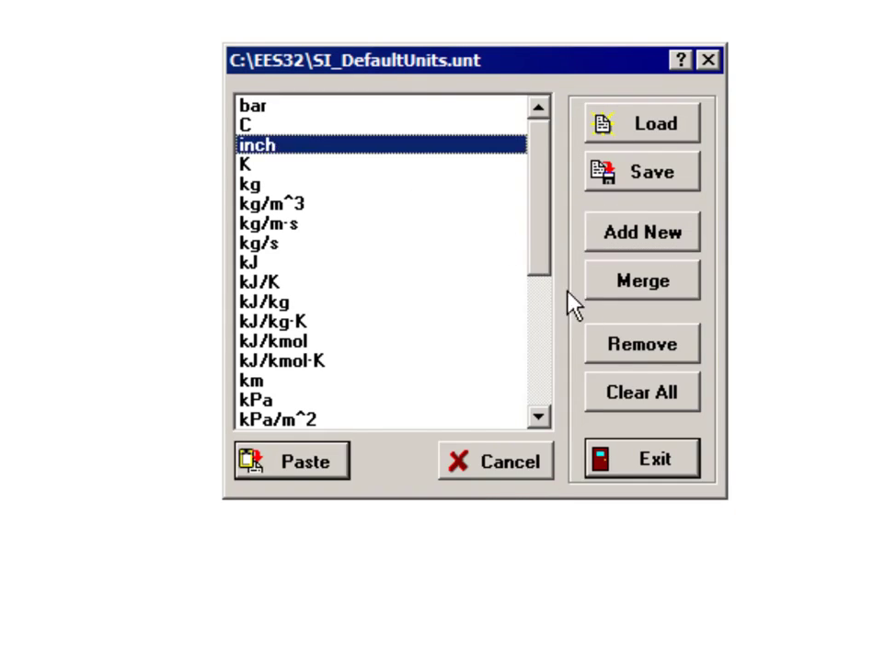
left_click(623, 345)
left_click(652, 392)
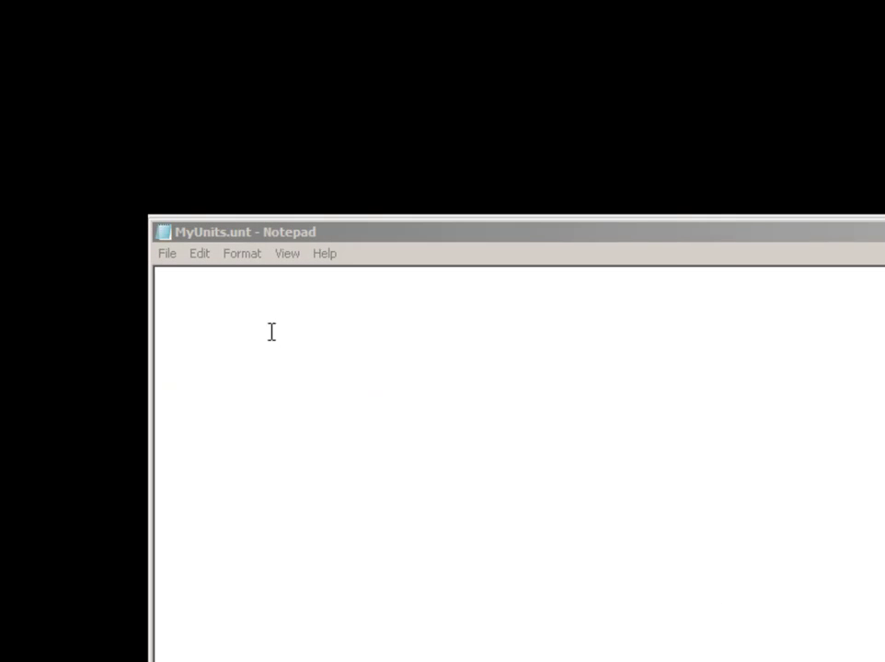
- Enter m, cm, Pa, J and K on separate lines in MyUnits.unt
left_click(234, 298)
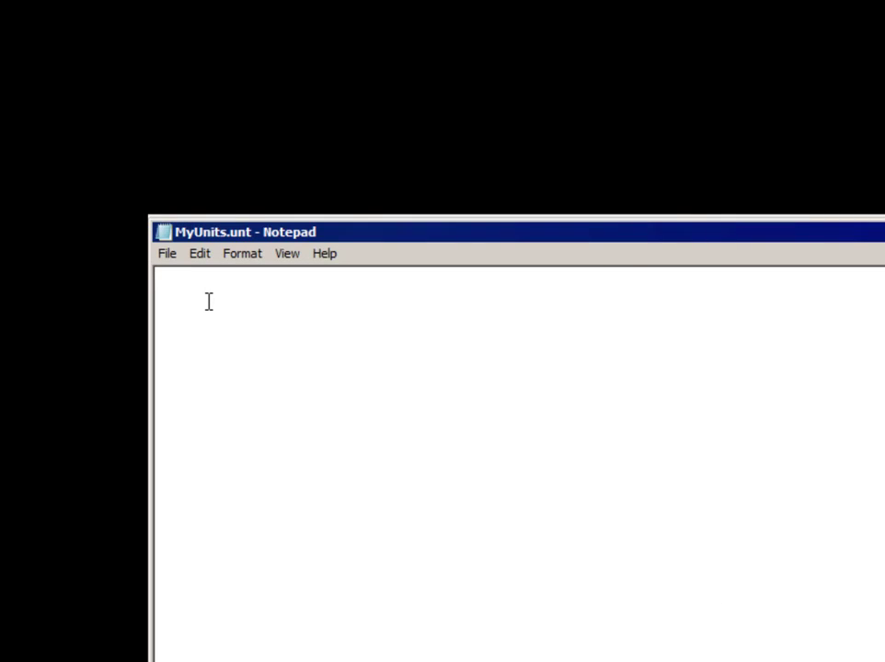
type("m")
key("Return")
type("cm")
key("Return")
type("Pa")
key("Return")
type("J")
key("Return")
type("K")
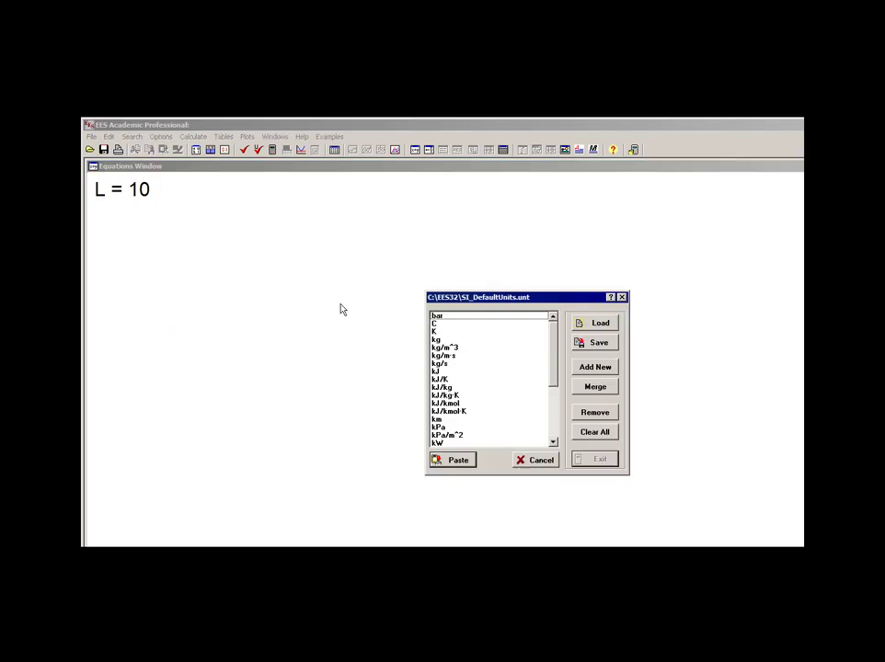
- Load MyUnits.unt from the EES32 folder into the Units List
left_click(595, 322)
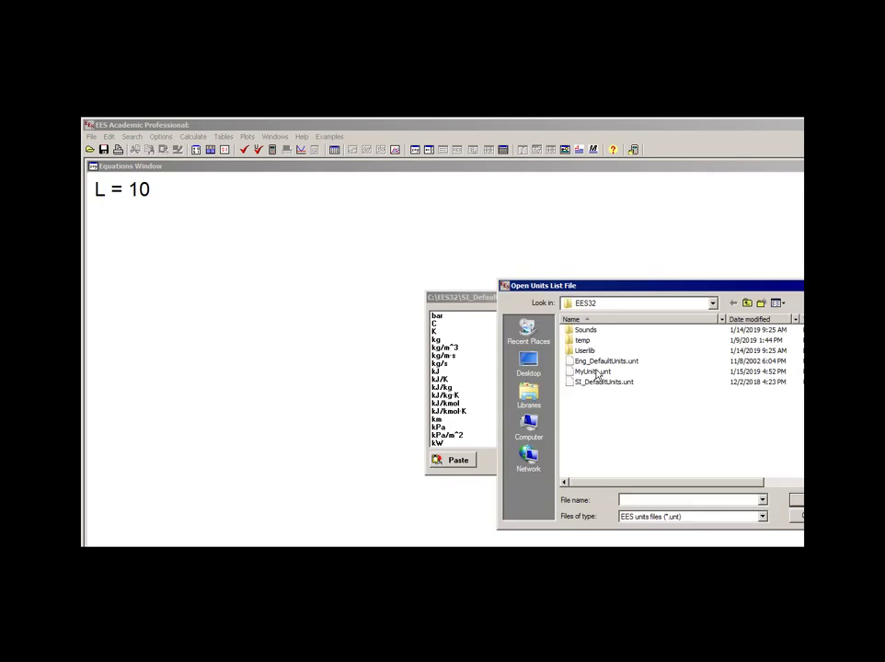
left_click(593, 372)
left_click(796, 500)
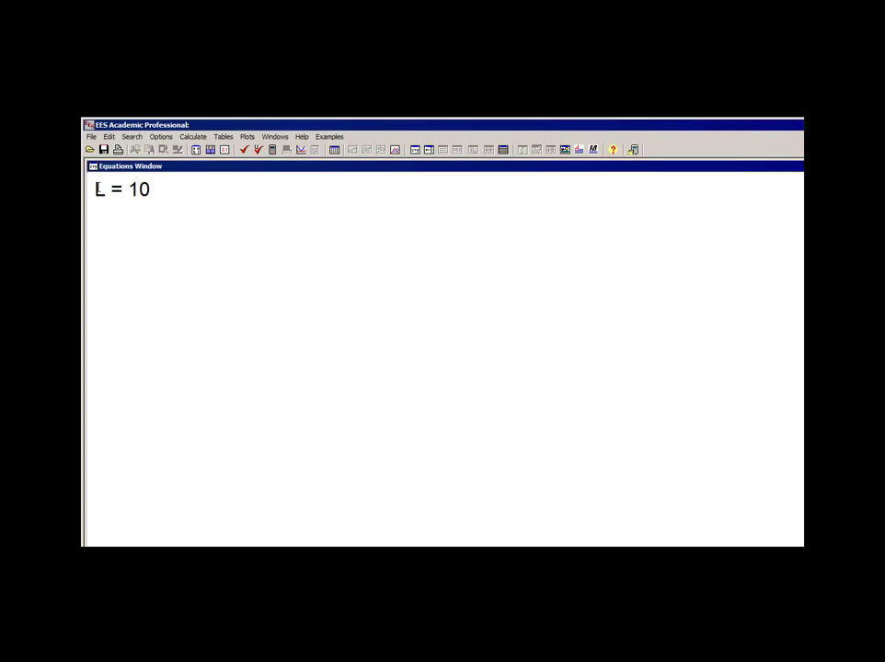
- Add a '$Include MyUnits.unt' line above L = 10
key("Return")
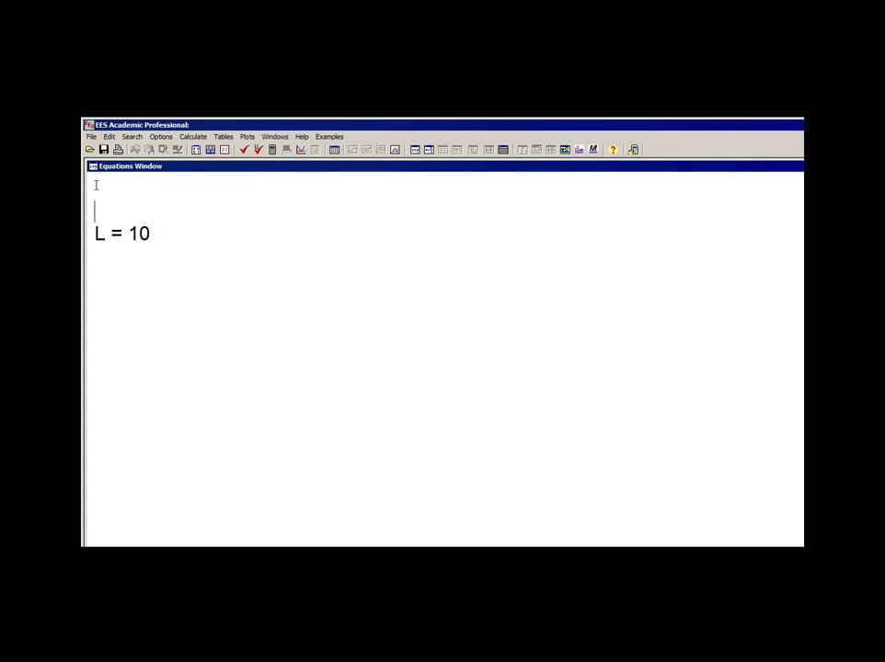
type("$Include ")
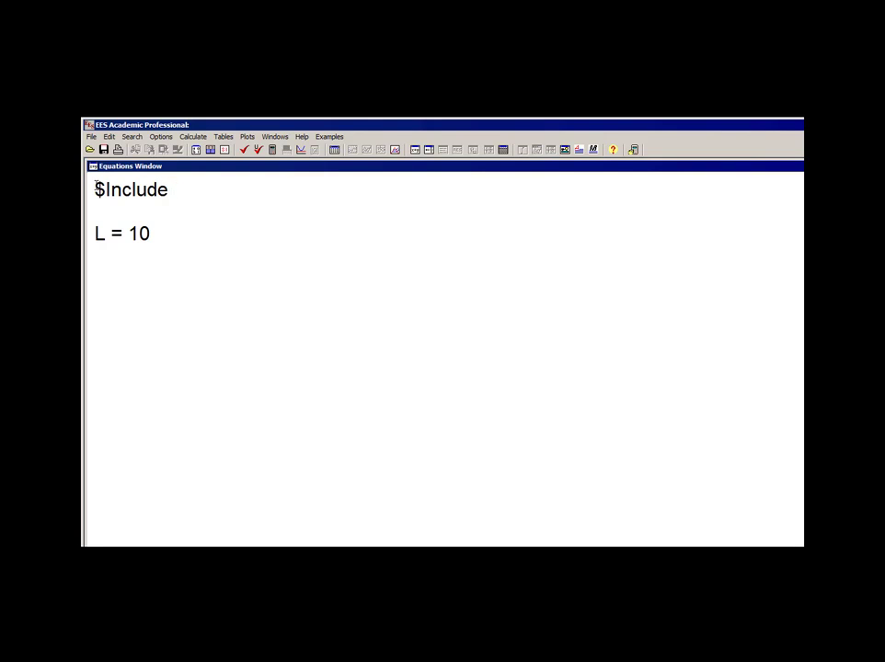
type("MyUnits.unt")
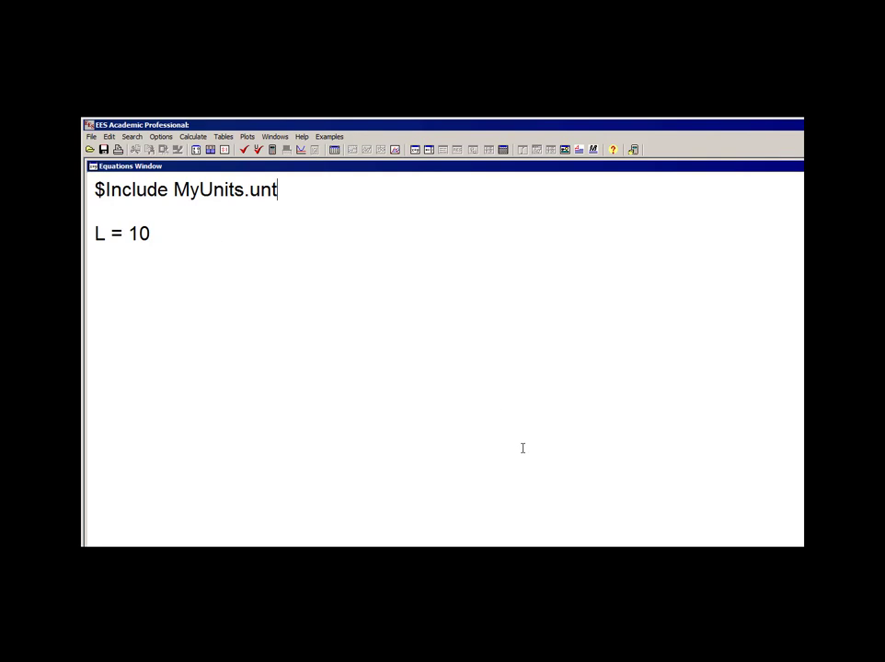
left_click(400, 252)
left_click(207, 219)
- Solve the equations and check the Units List now holding MyUnits.unt
key("F2")
left_click(114, 396)
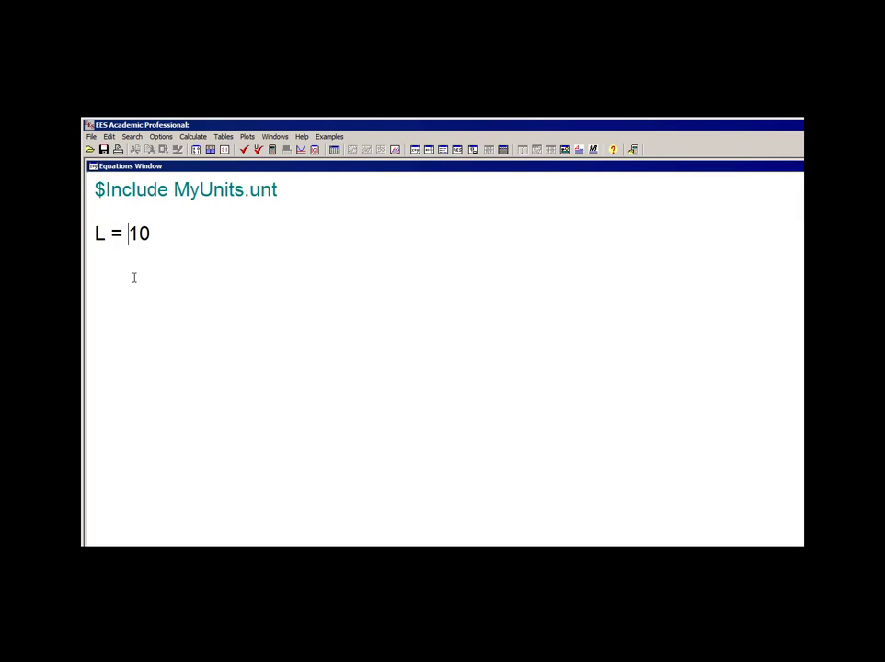
right_click(160, 236)
left_click(193, 275)
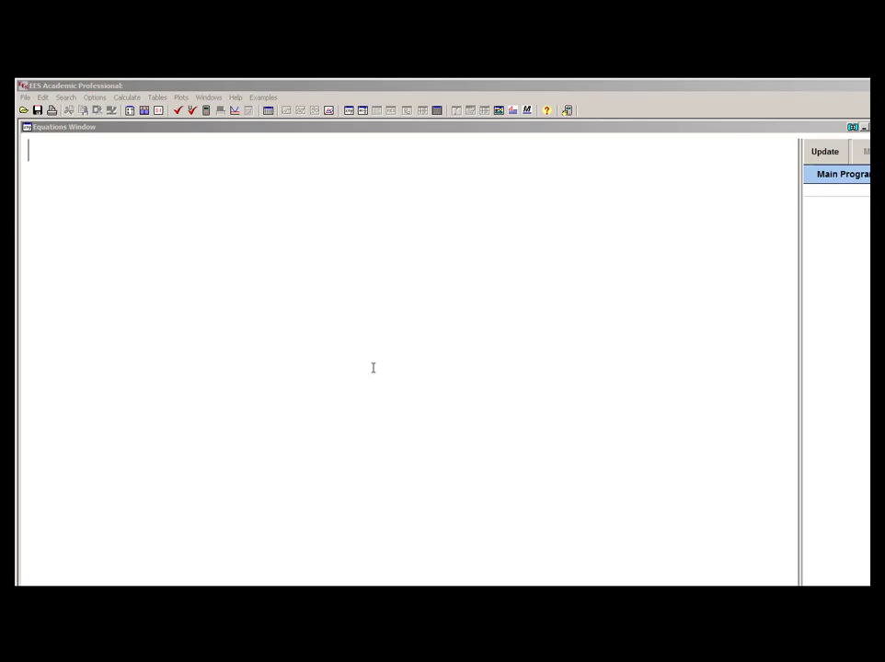
left_click(95, 99)
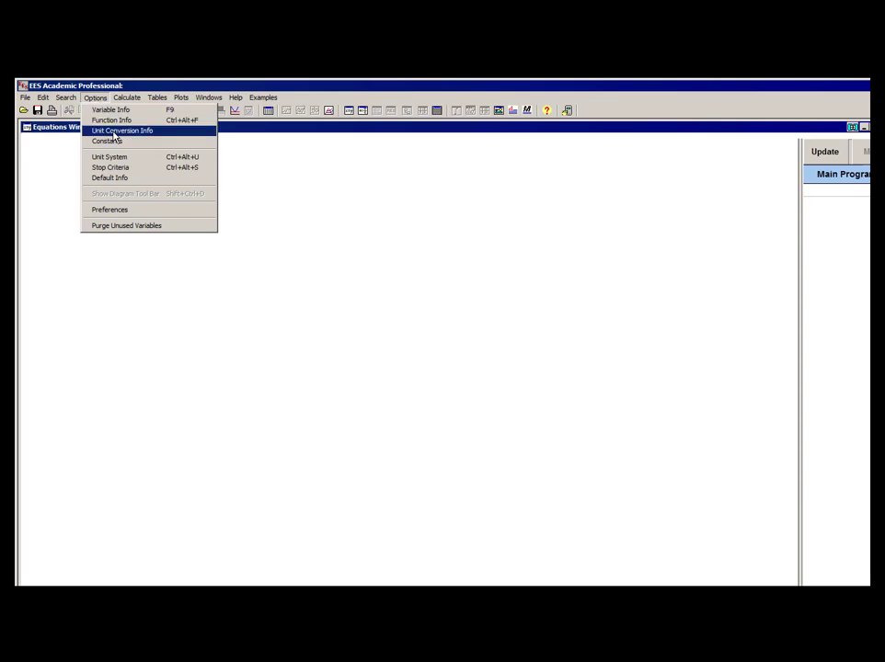
left_click(113, 132)
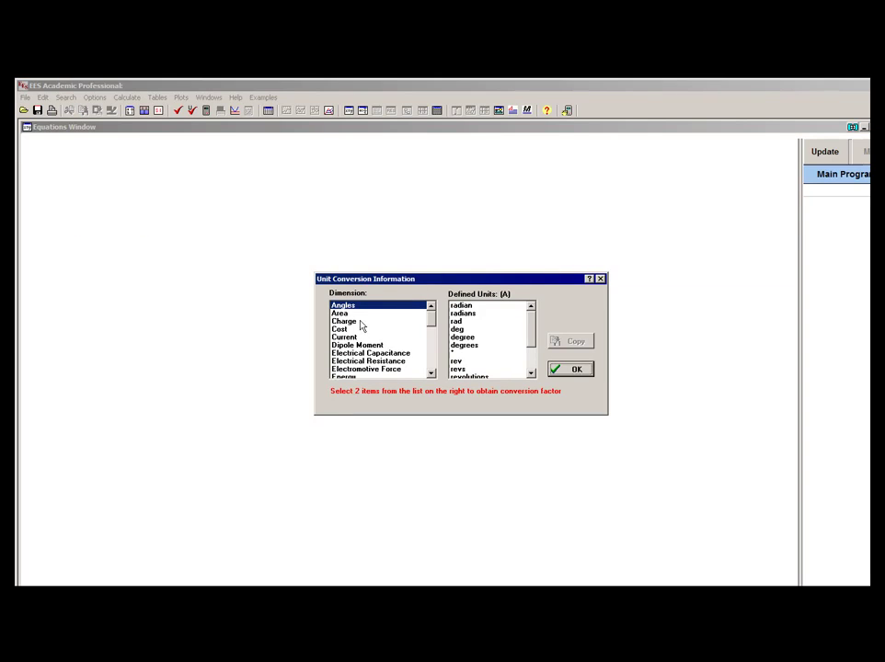
key("Down")
key("Down")
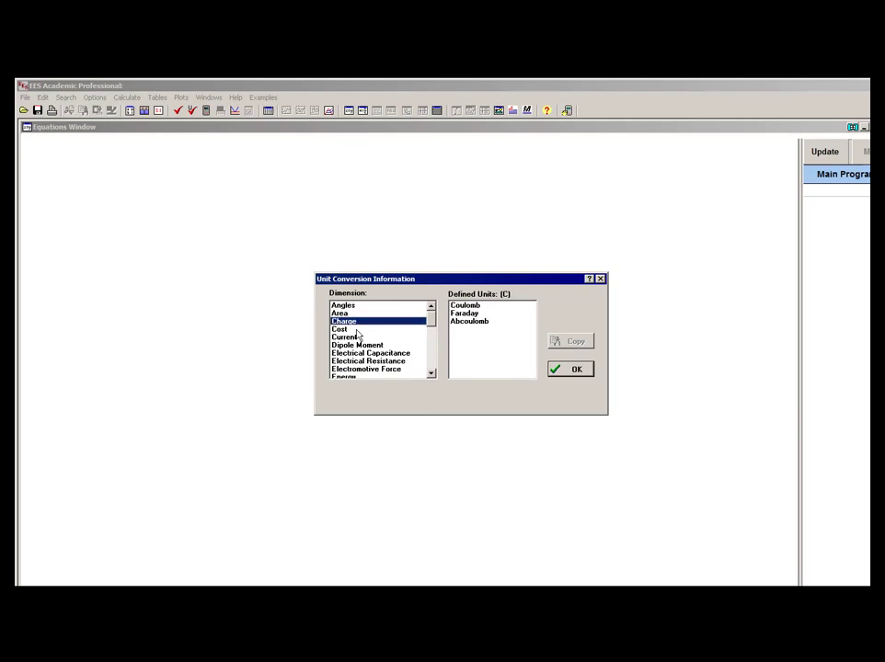
key("Down")
key("Down")
key("Down")
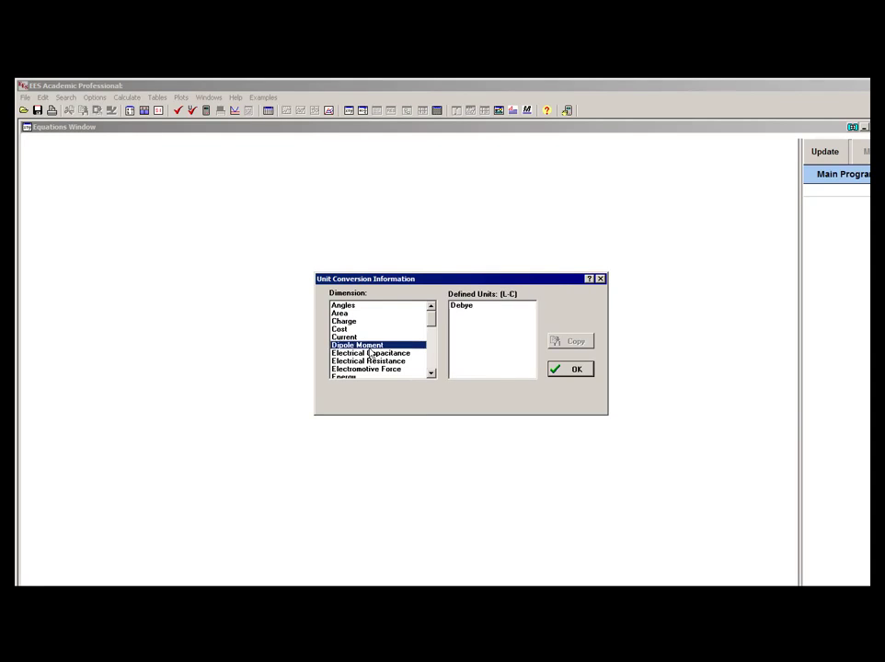
key("Down")
scroll(434, 335, "down", 2)
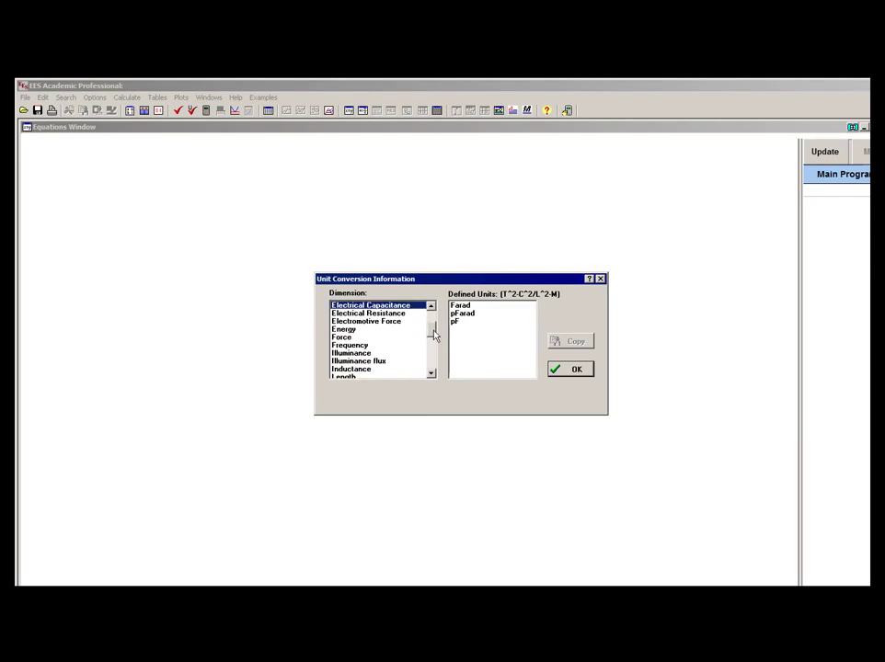
scroll(434, 335, "down", 2)
left_click(342, 329)
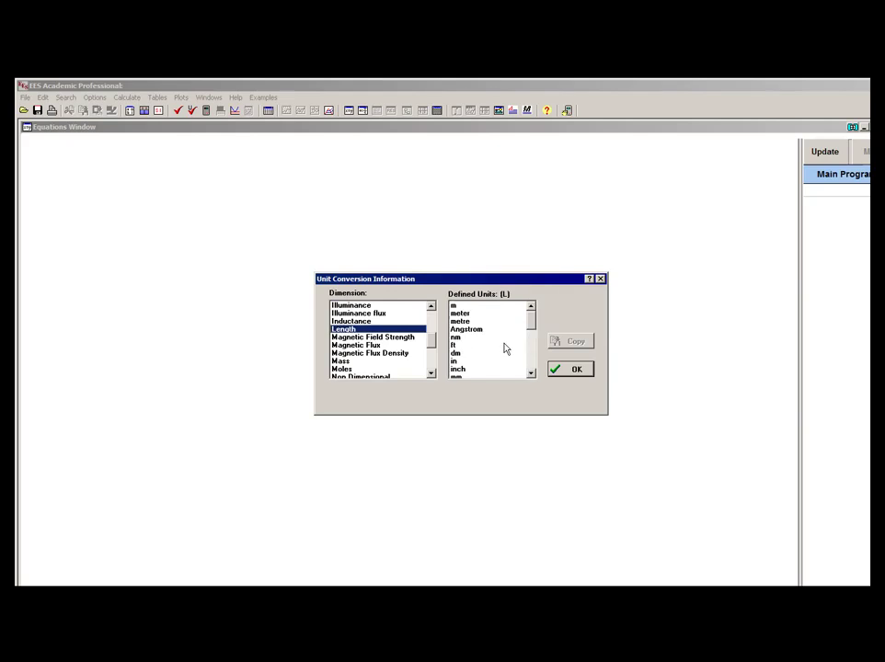
mouse_move(531, 322)
left_mouse_down()
mouse_move(539, 355)
mouse_move(532, 327)
left_mouse_up()
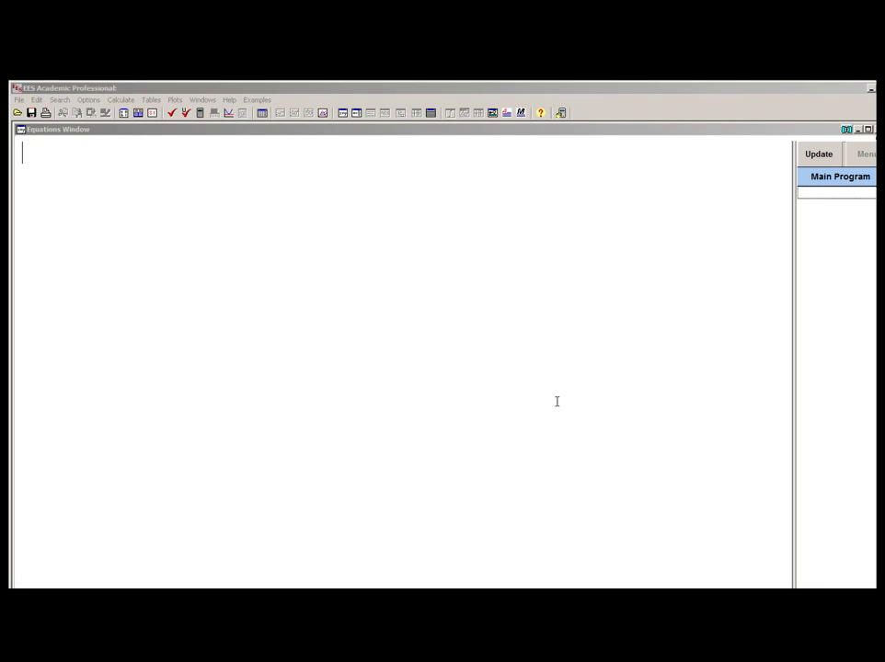
- Browse the Unit Conversion Info list, then close it
left_click(89, 102)
left_click(111, 134)
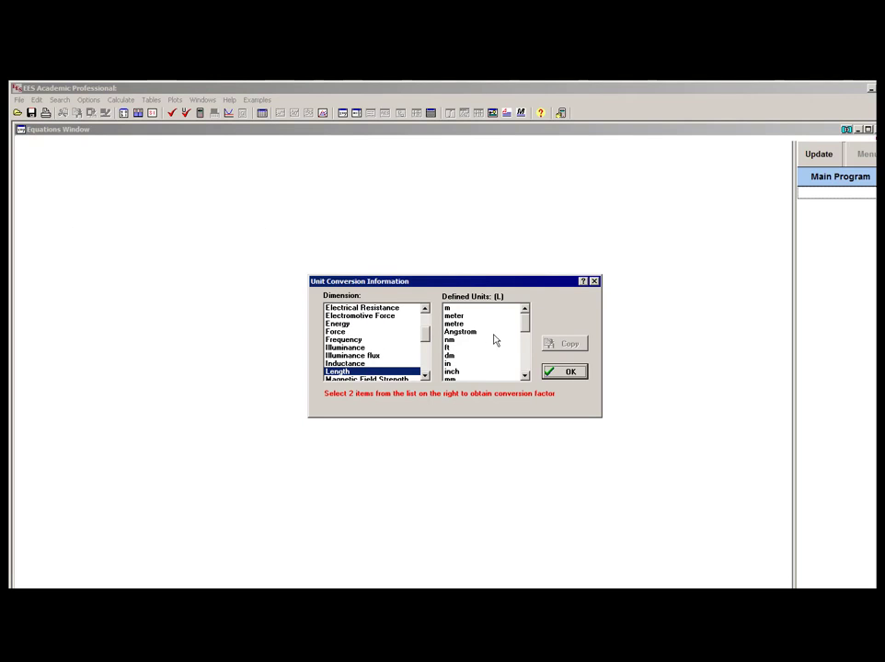
left_click(526, 373)
scroll(531, 368, "up", 5)
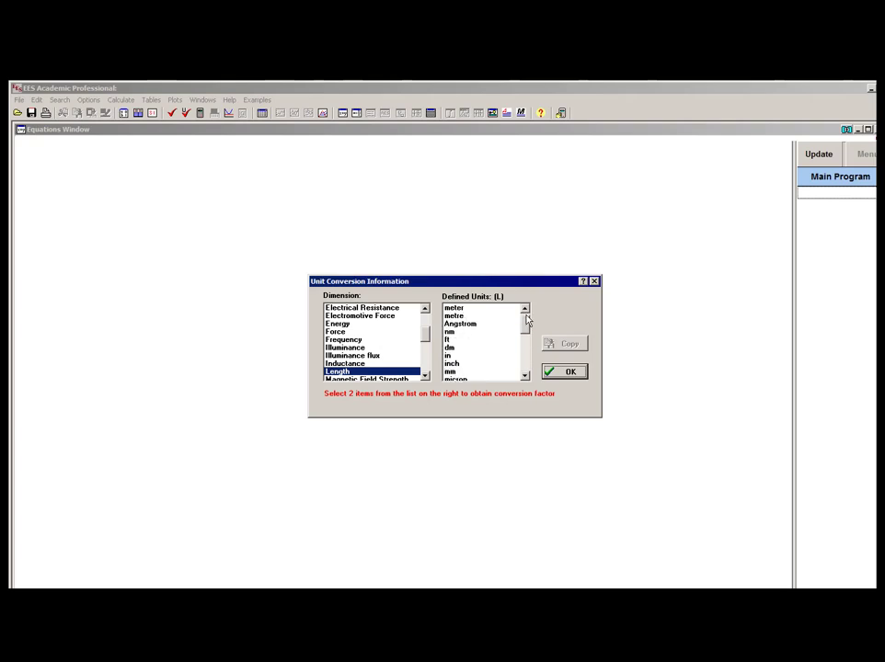
left_click(561, 373)
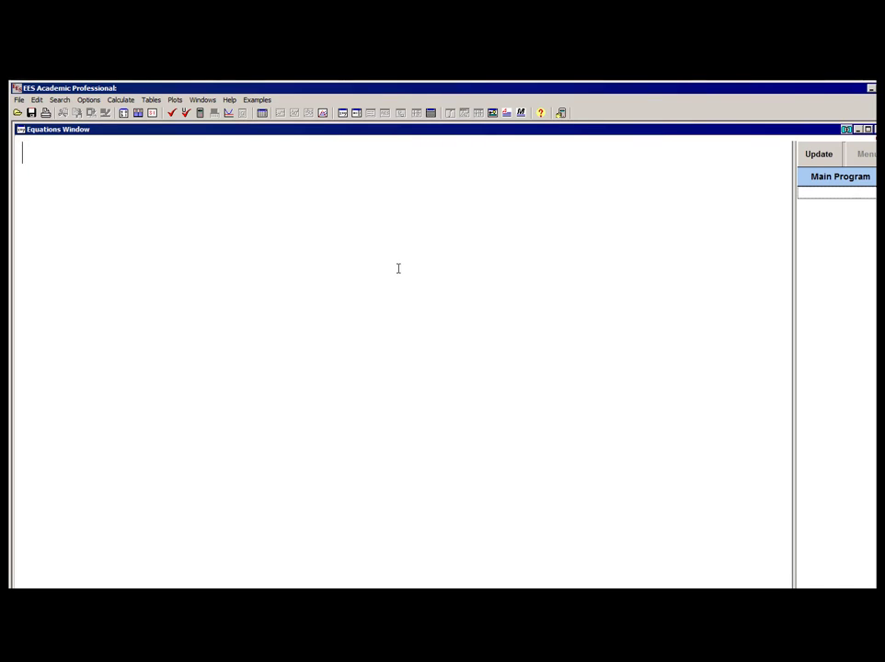
- Enter L=4 [car]*Convert(car,m), solve, and dismiss the unrecognized car unit error
type("L=4 ")
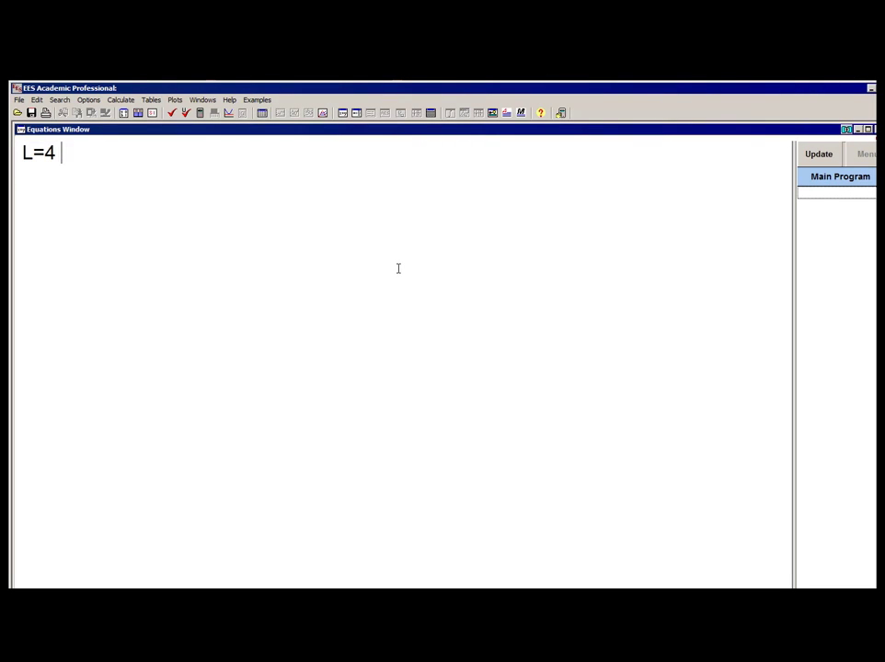
type("[car]*Conv")
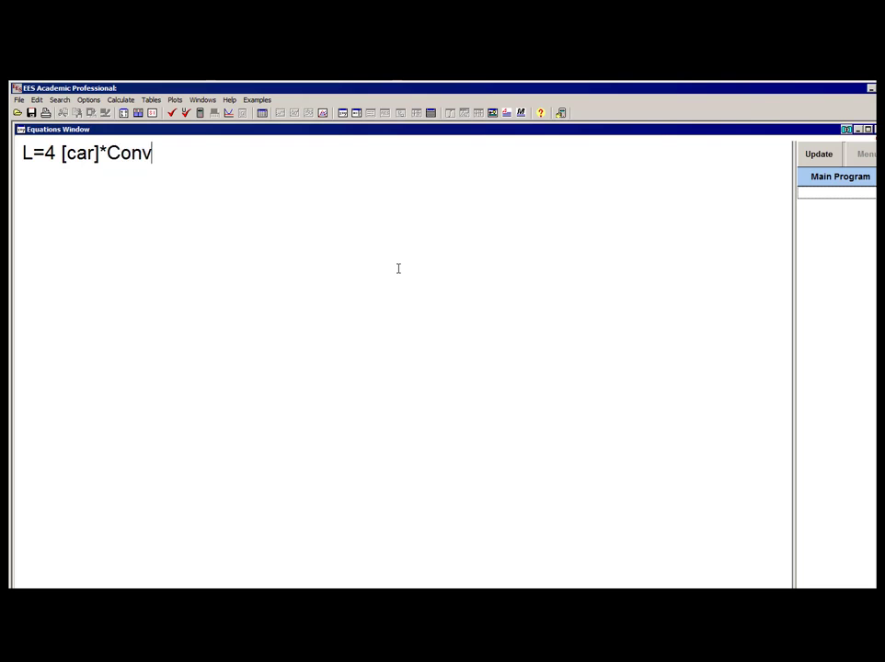
type("ert(car,m)")
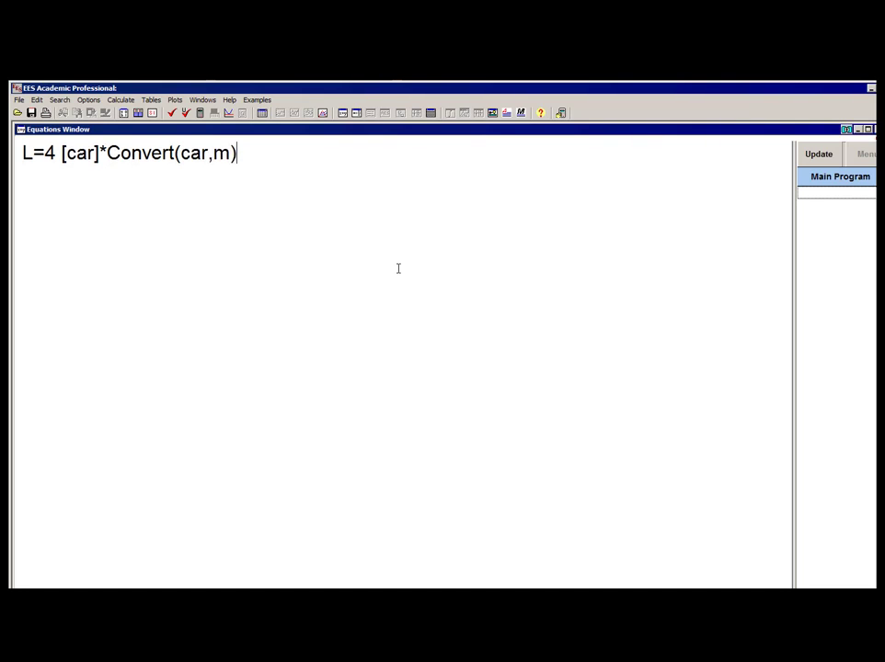
key("ctrl+a")
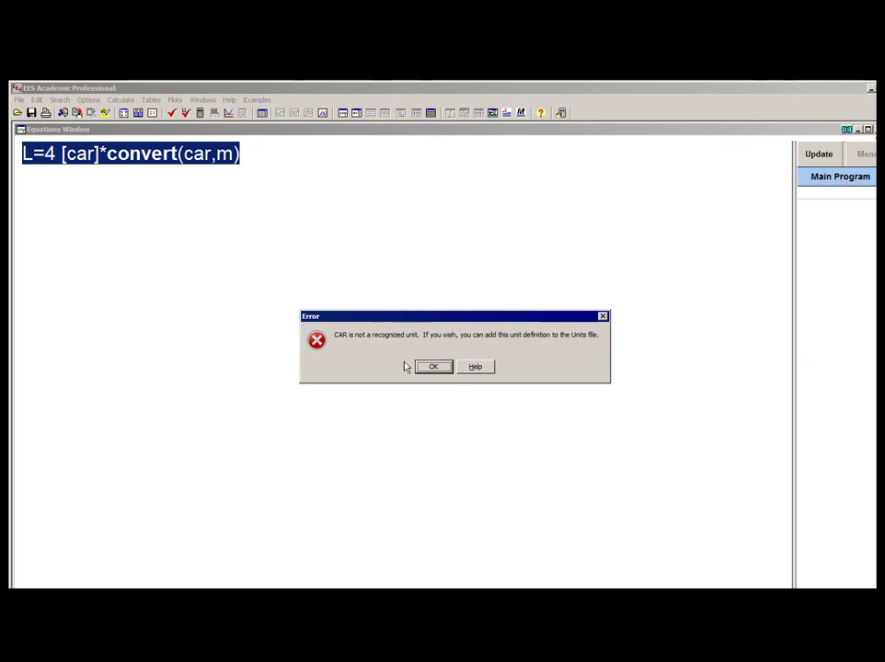
left_click(434, 366)
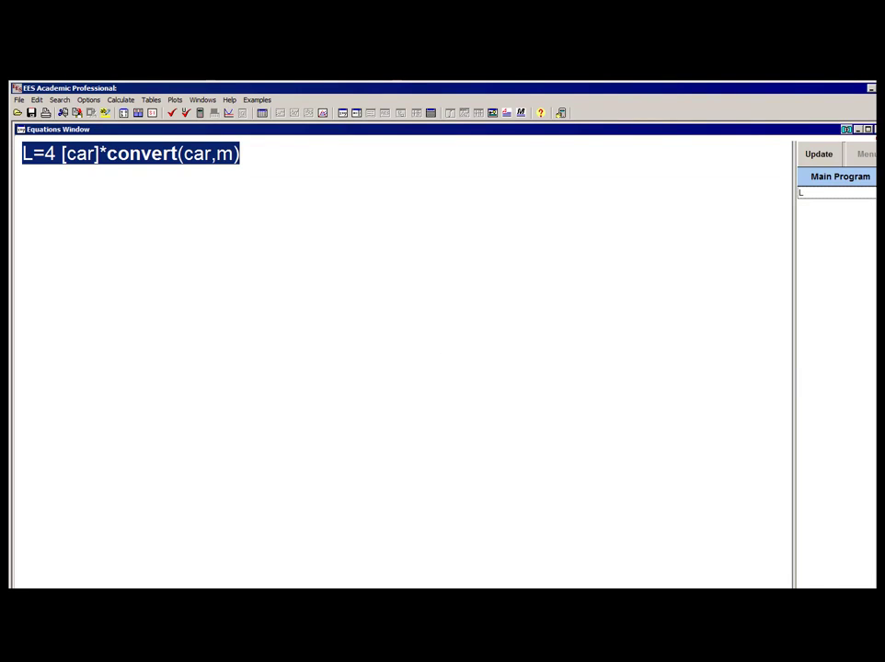
- Open units.txt from the C:\EES32 folder in Notepad
key("alt+Tab")
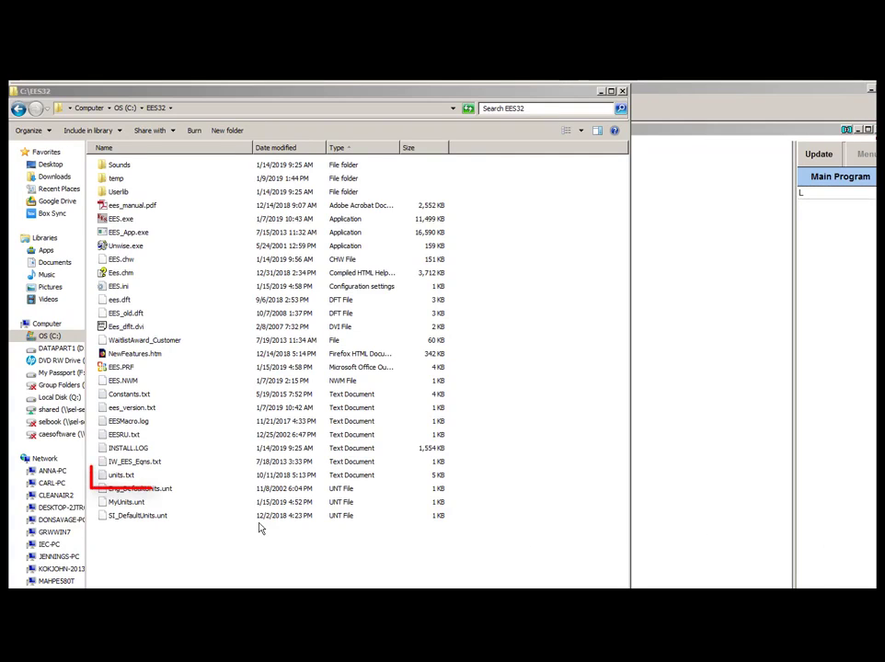
left_click(116, 478)
right_click(117, 477)
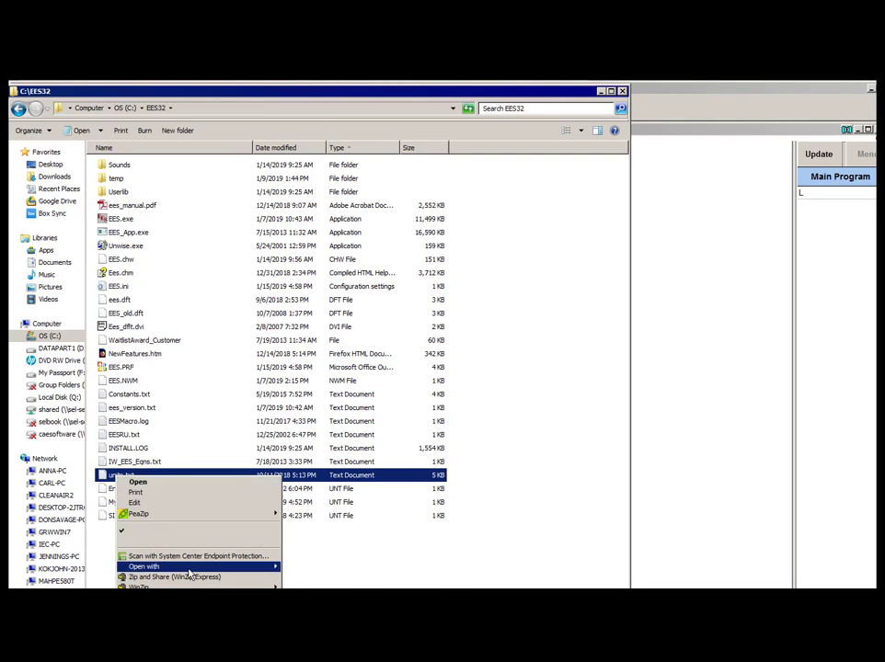
left_click(294, 579)
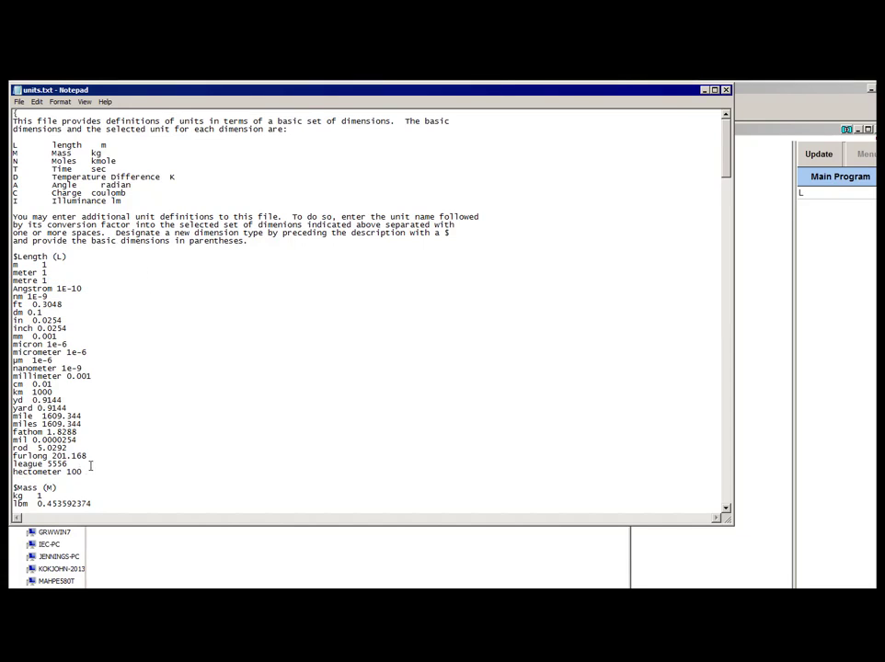
- Start a new line after 'hectometer 100' at the end of units.txt's Length section
key("Return")
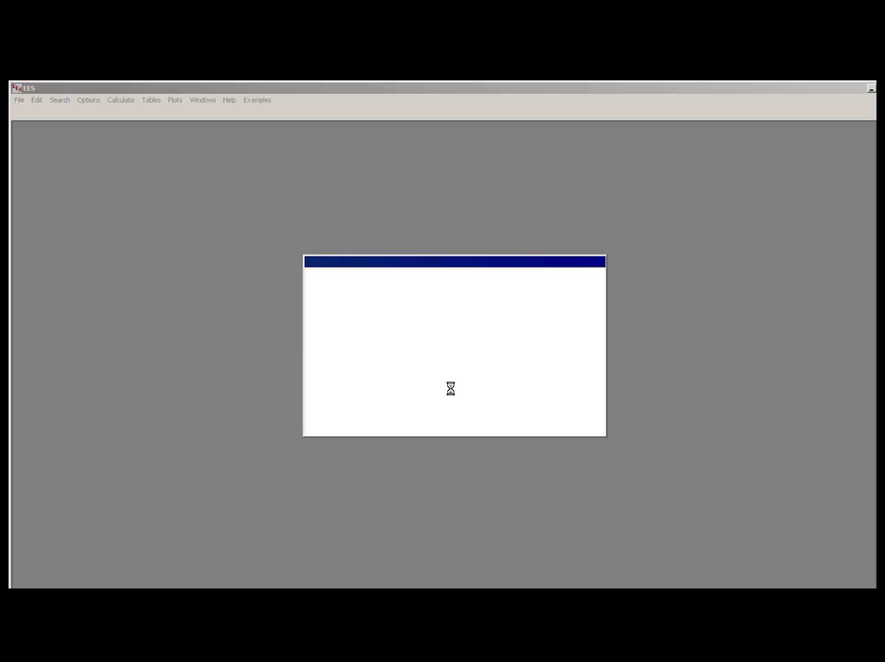
- Confirm car now appears among the Length units in Unit Conversion Info
left_click(455, 387)
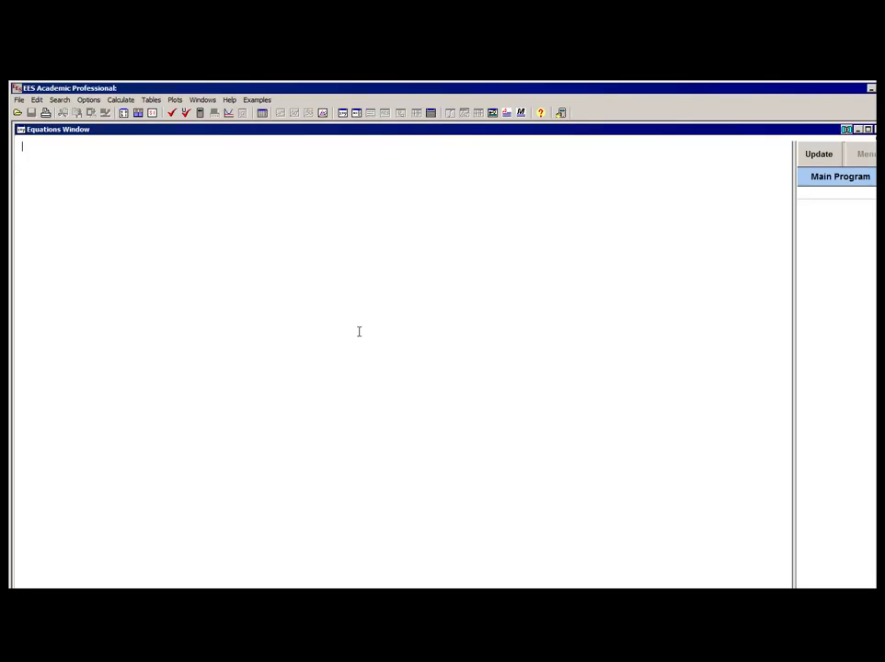
left_click(88, 100)
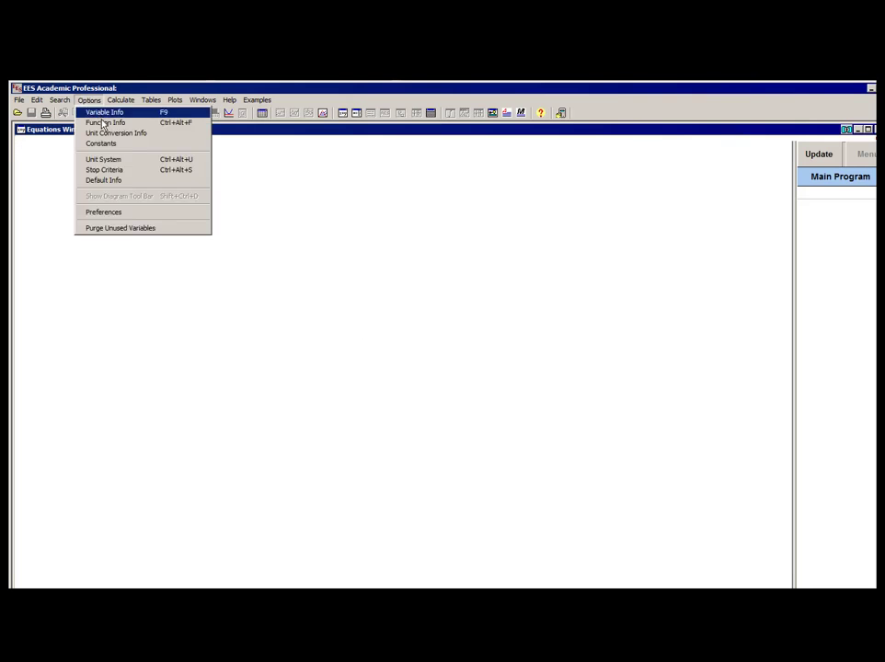
left_click(108, 132)
left_click_drag(425, 317, 413, 339)
left_click(370, 373)
left_click(372, 379)
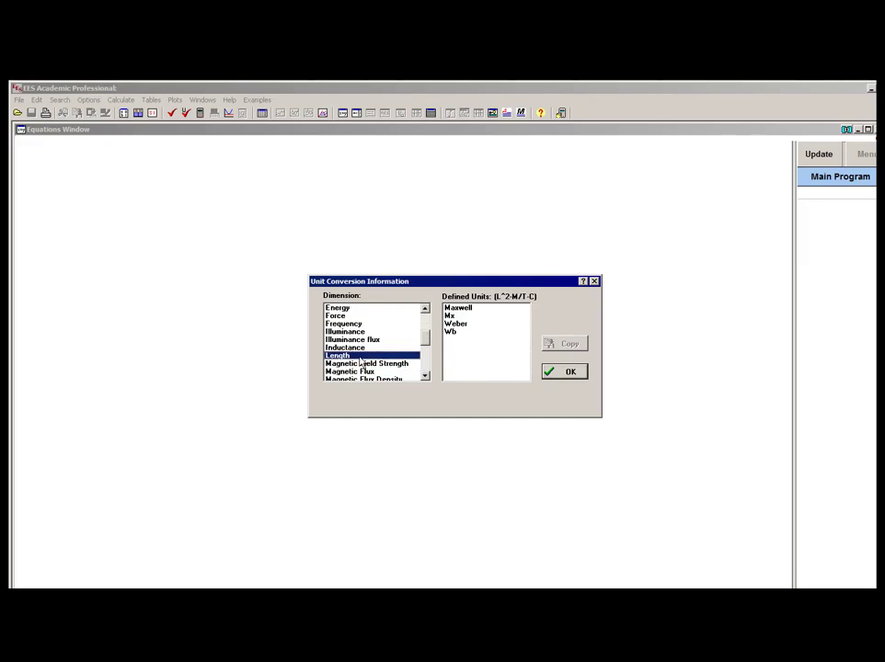
left_click_drag(524, 324, 525, 363)
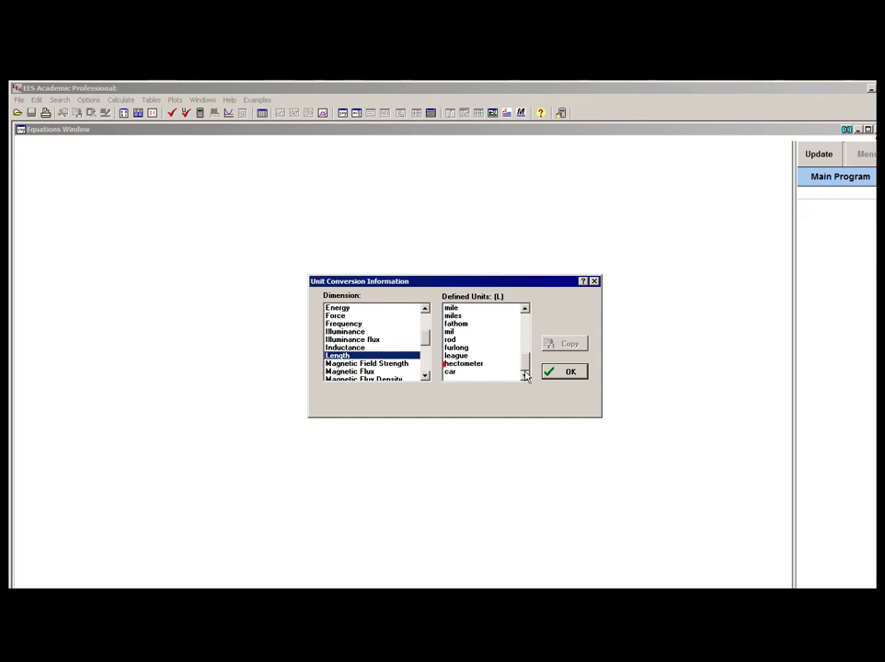
left_click(566, 371)
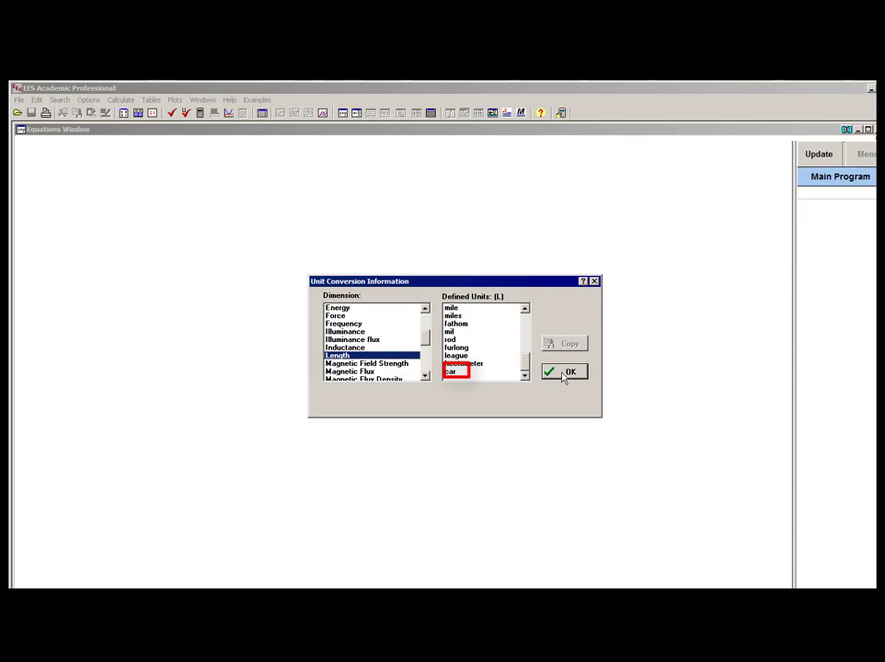
- Enter L= 4[car]*Convert(car,m) and solve it, giving L = 16 m
left_click(517, 316)
type("L= 4")
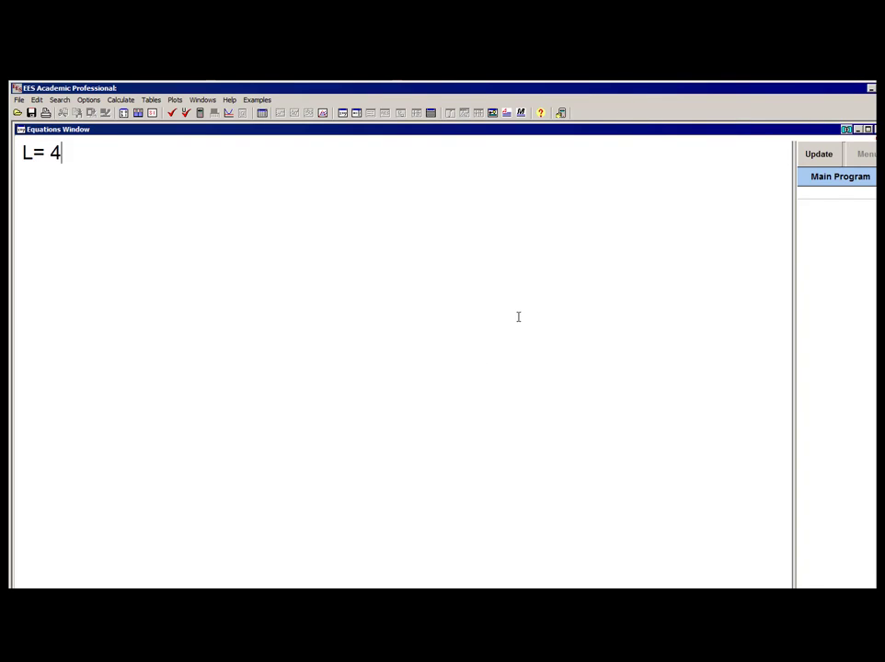
type("[car]*C")
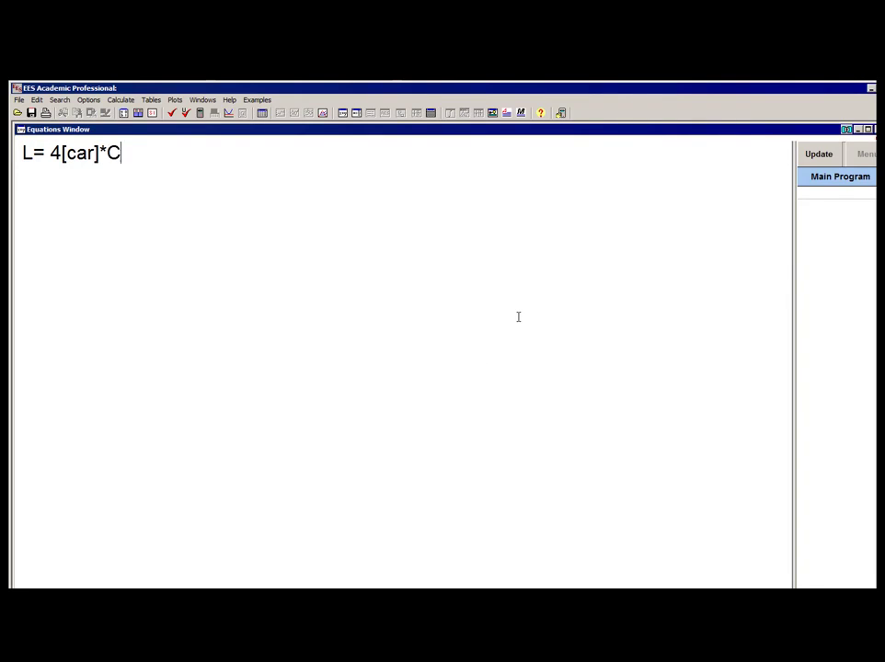
type("onvert(car,m)")
key("Return")
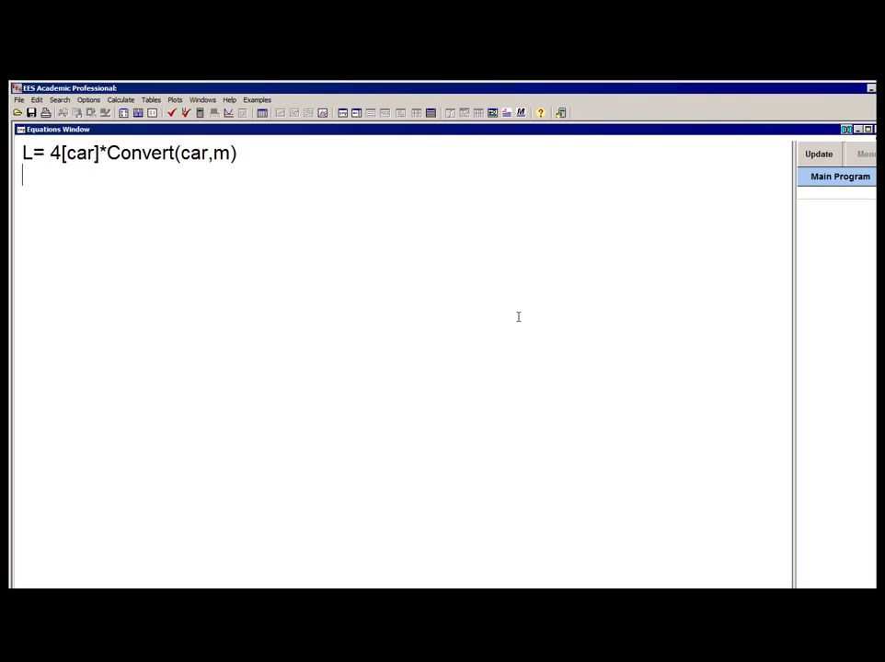
key("F2")
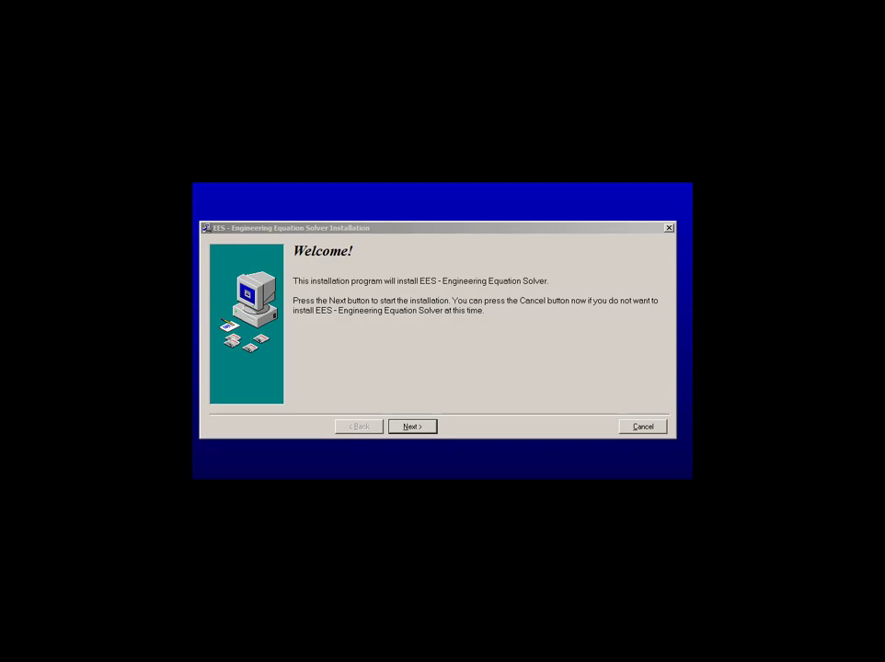
- Accept the EES licence and default destination, leaving 'Overwrite Units.txt file' unchecked
left_click(426, 428)
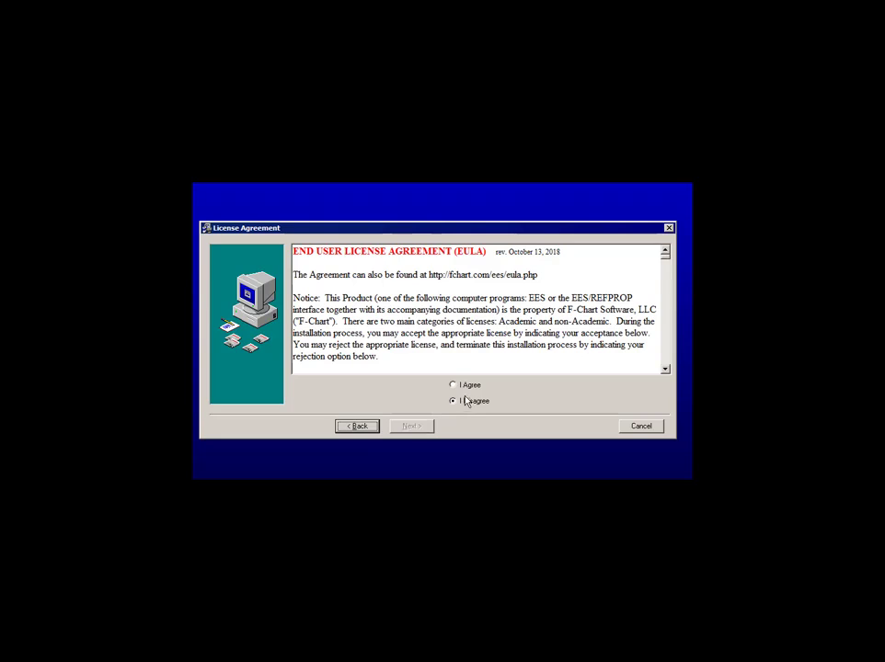
left_click(452, 385)
left_click(415, 427)
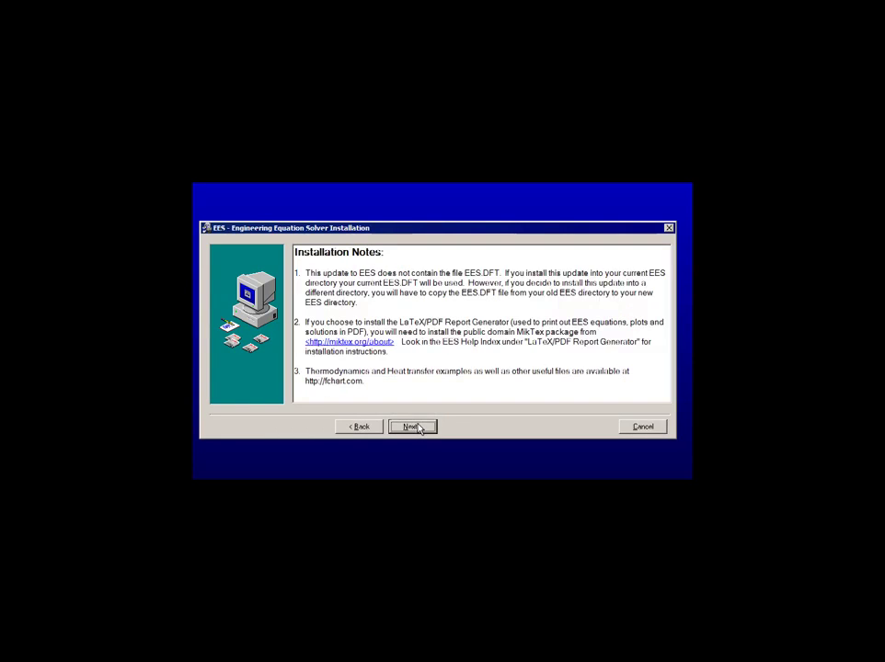
left_click(417, 427)
left_click(418, 427)
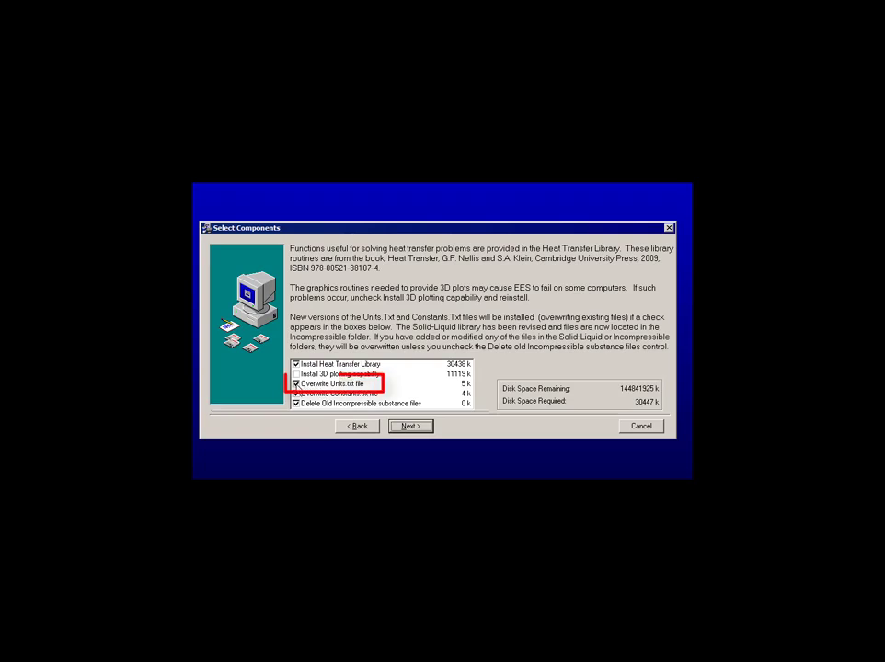
left_click(295, 384)
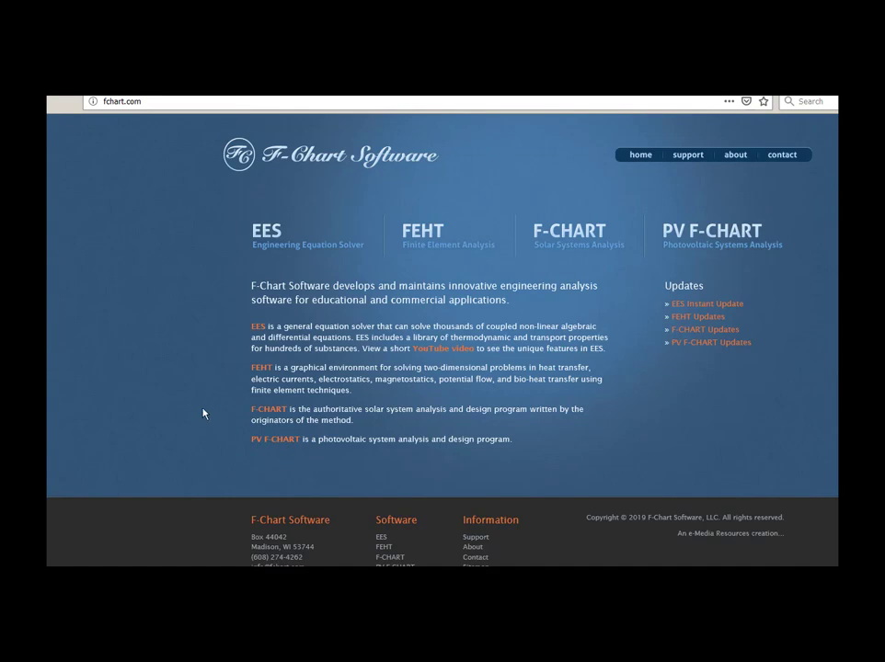
- Browse from the fchart.com EES overview to the Mastering EES (58th edition) eBook page
left_click(261, 236)
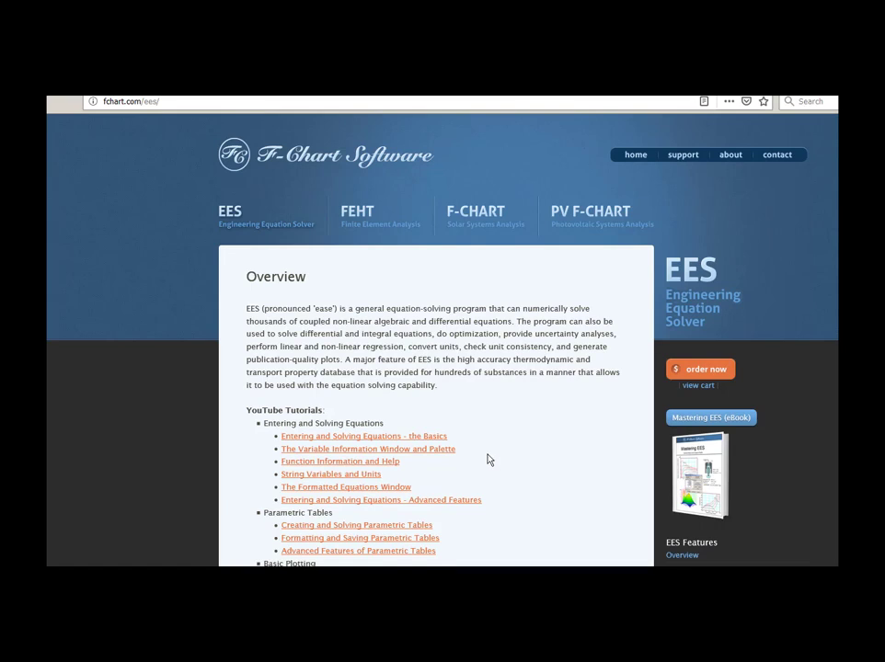
left_click(739, 418)
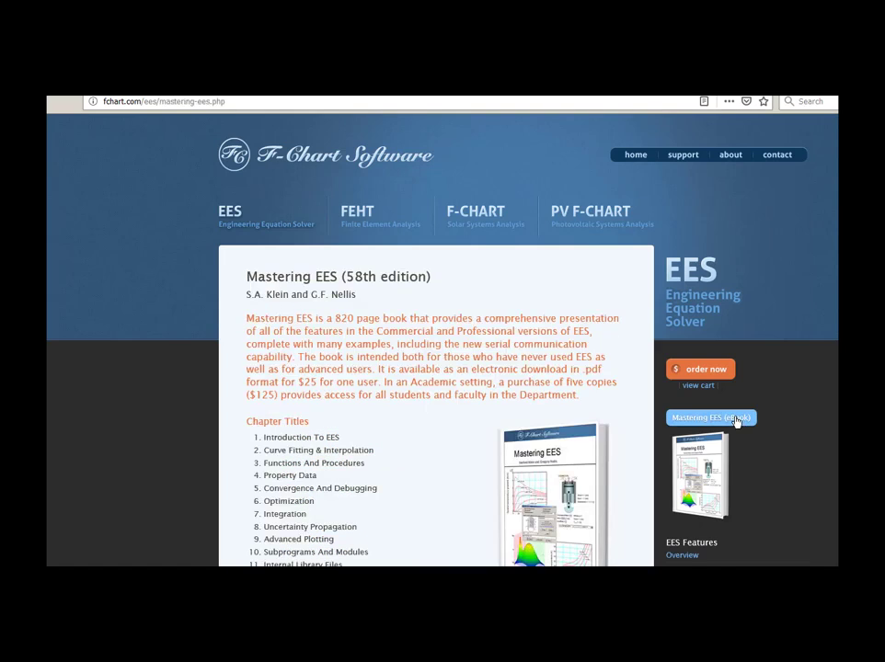